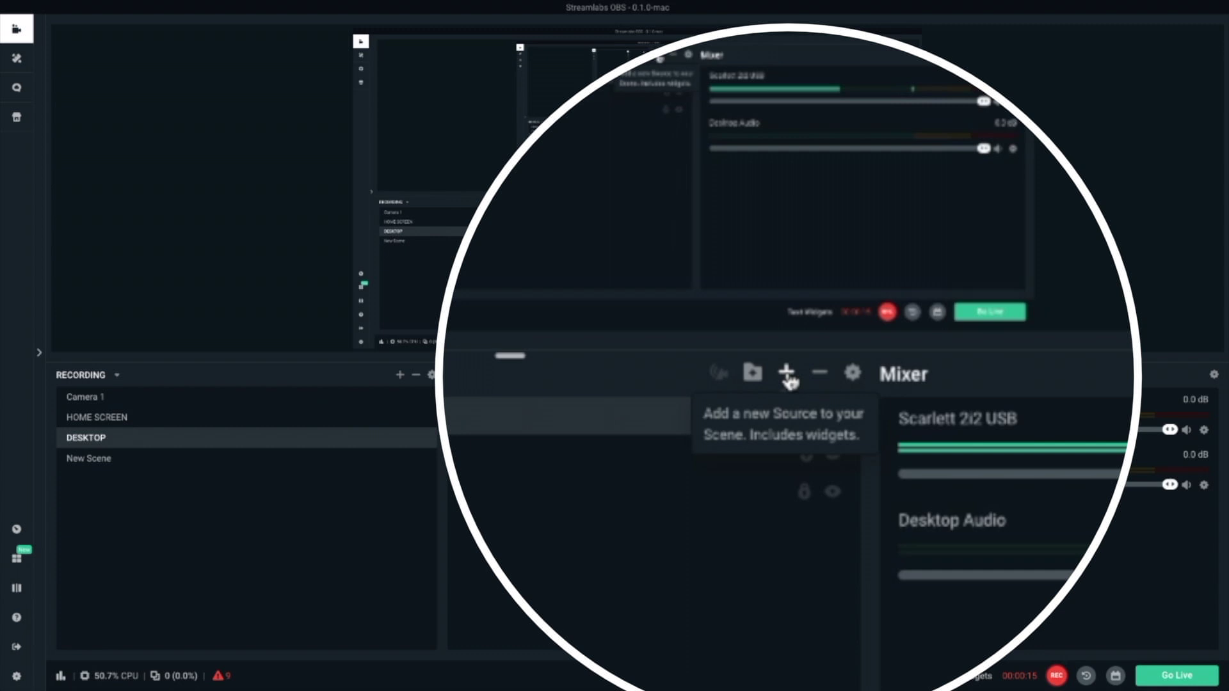
- Add a new Text (FreeType 2) source named 'YT TUTORIAL' to the scene
left_click(788, 374)
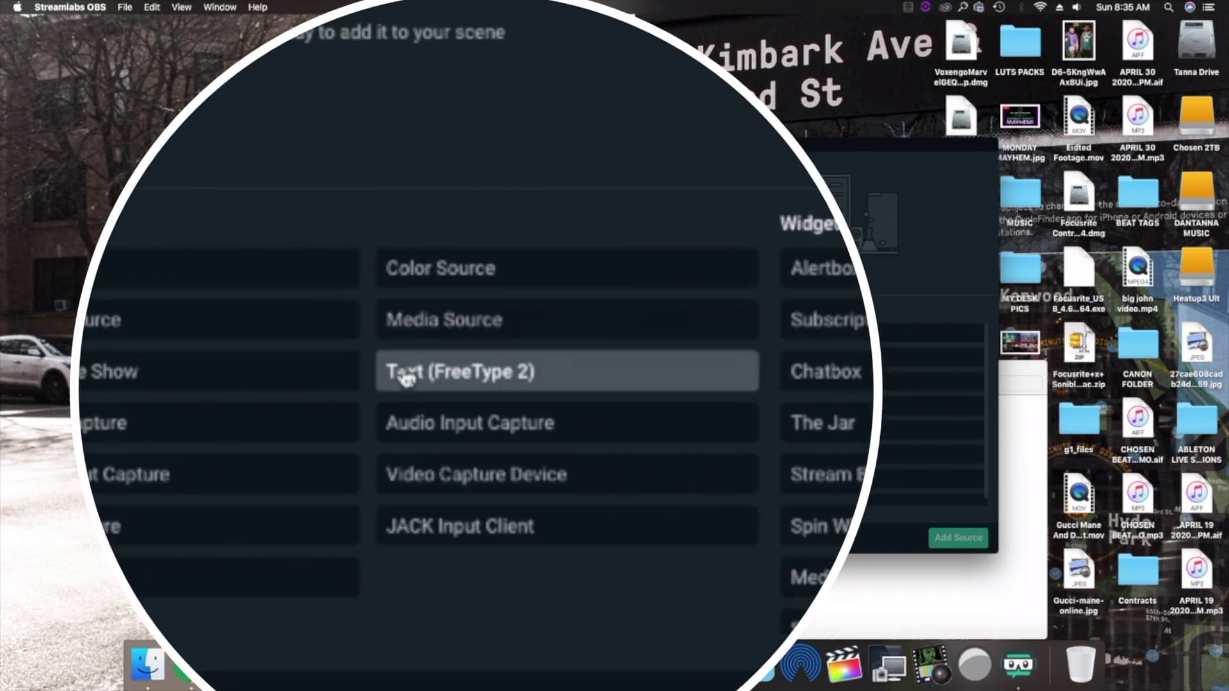
left_click(443, 384)
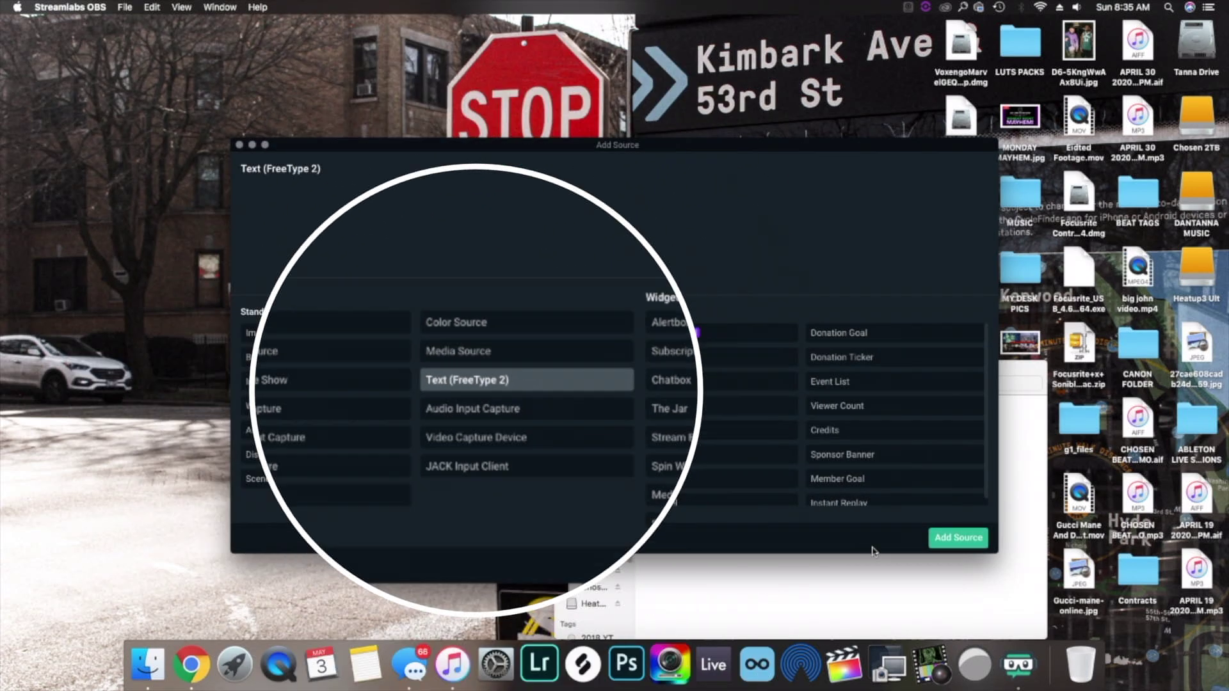
left_click(957, 538)
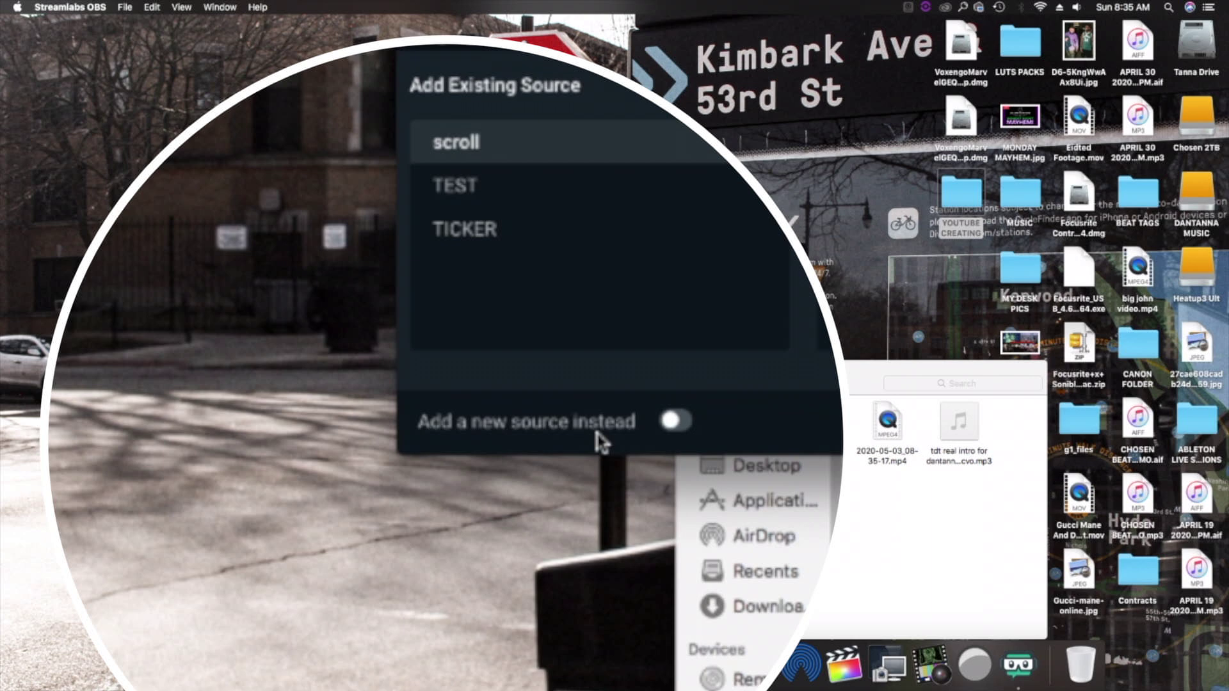
left_click(675, 423)
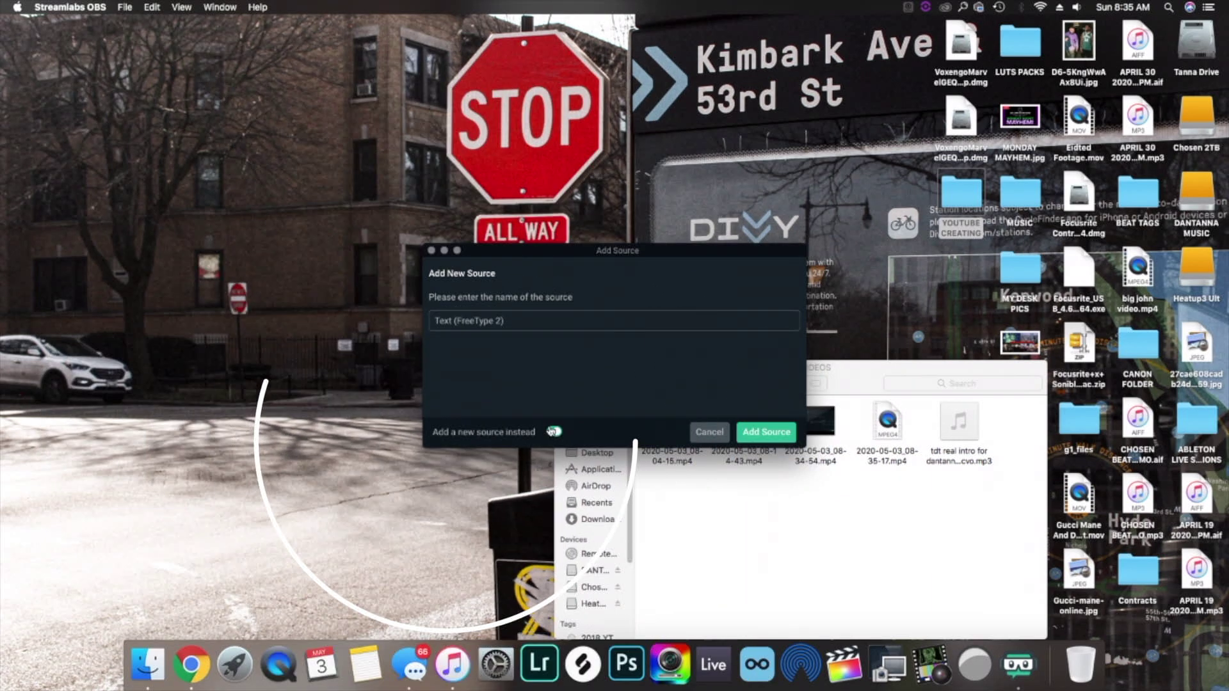
left_click_drag(523, 323, 413, 320)
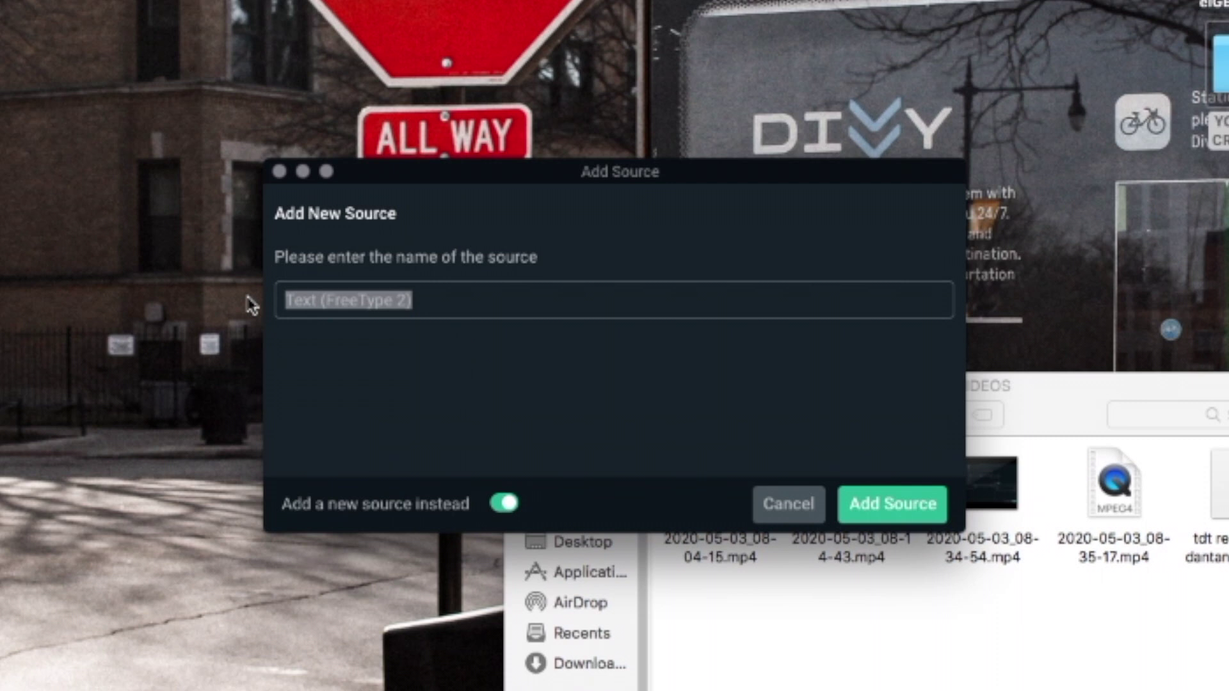
type("YT TUTORIAL")
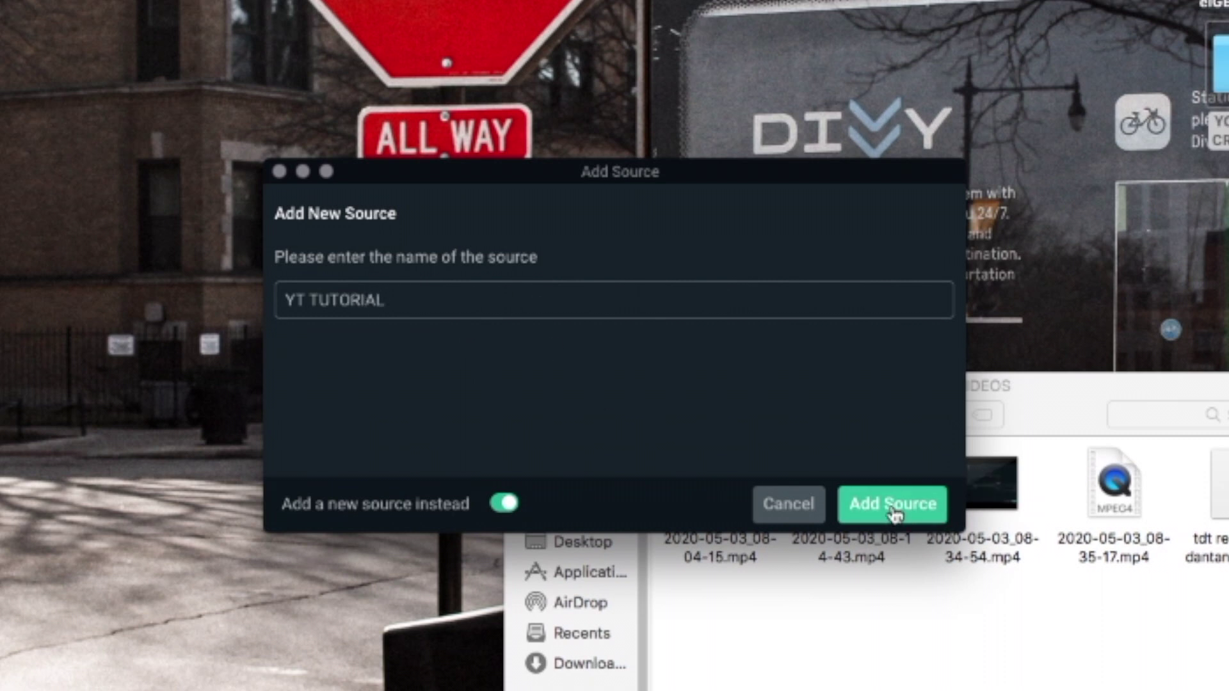
left_click(895, 514)
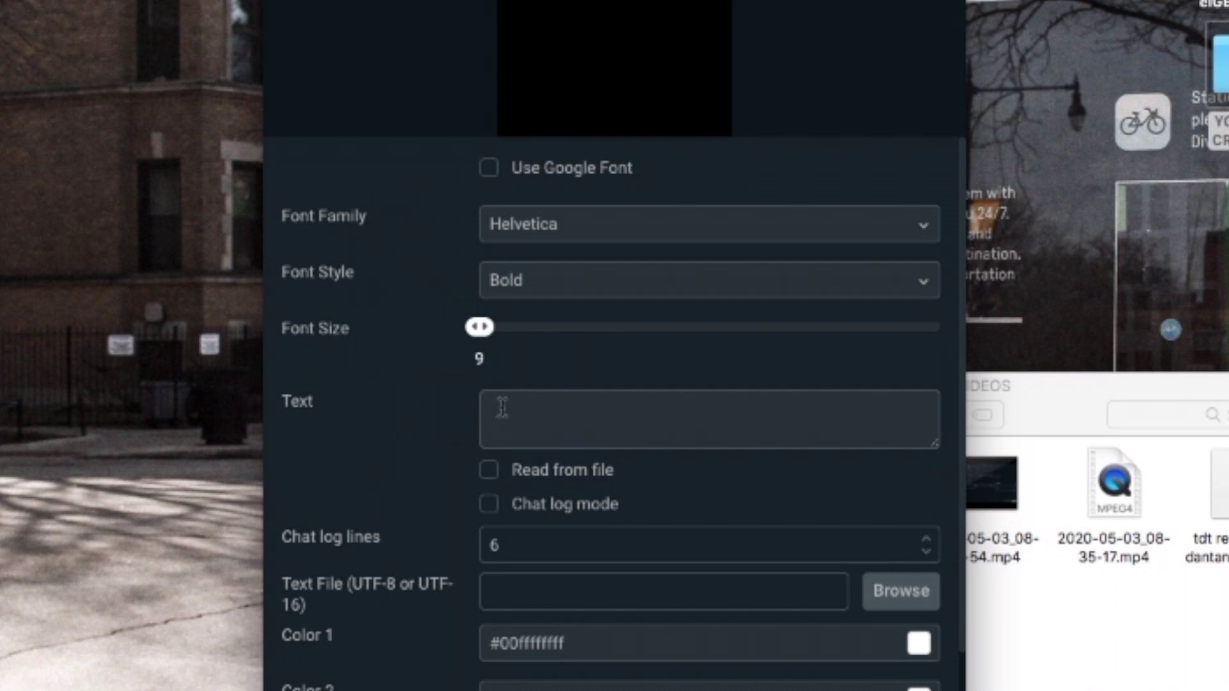
- Enter 'FOR MORE GREAT VIDEOS SUBSCRIBE TO MY CHANNEL' as the text source's content
type("FOR MOR")
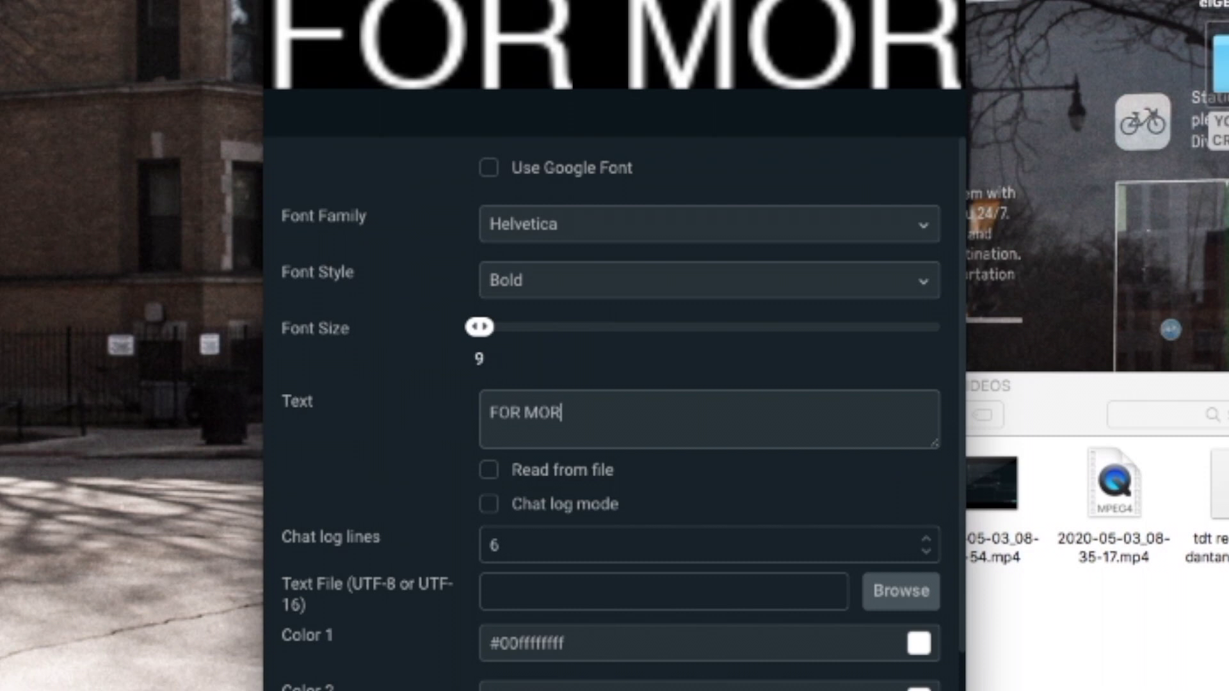
type("E GREAT VI")
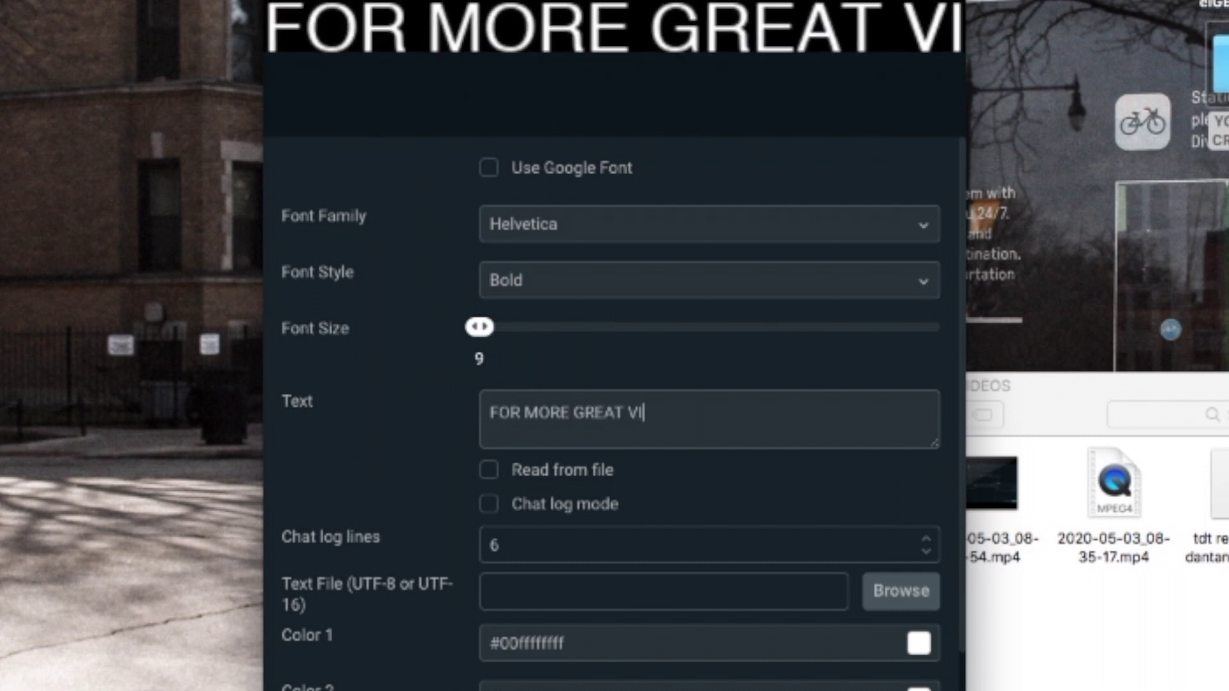
type("DEOS SU")
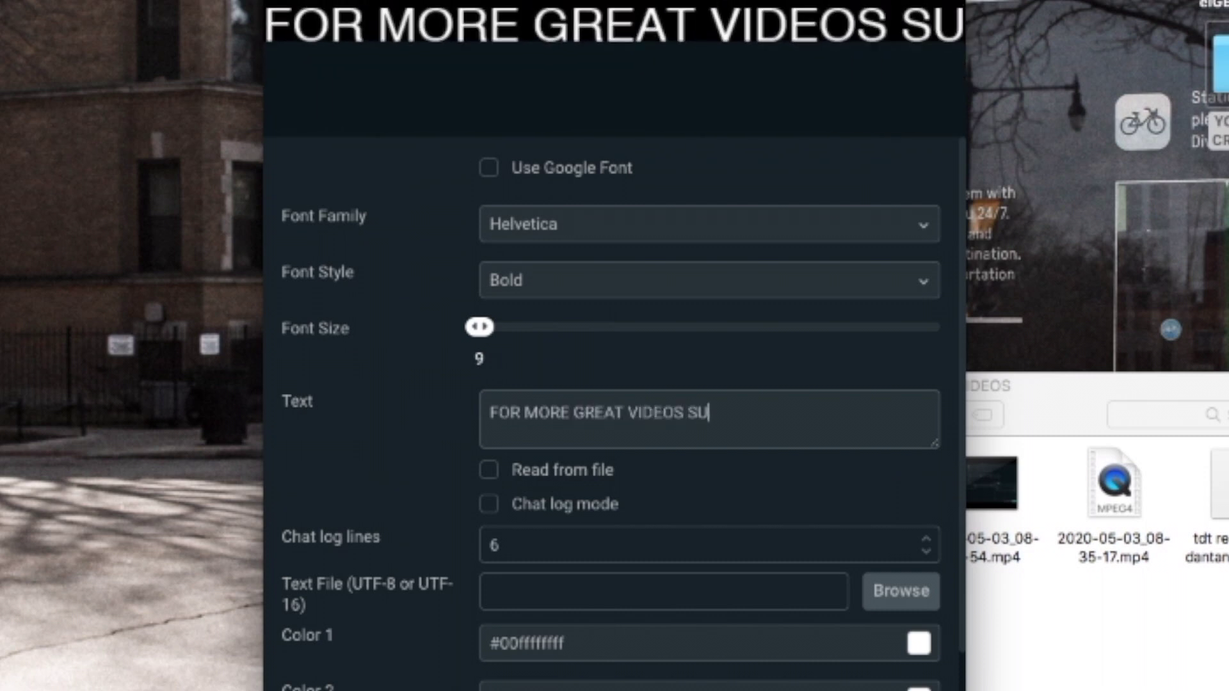
type("BSCRI")
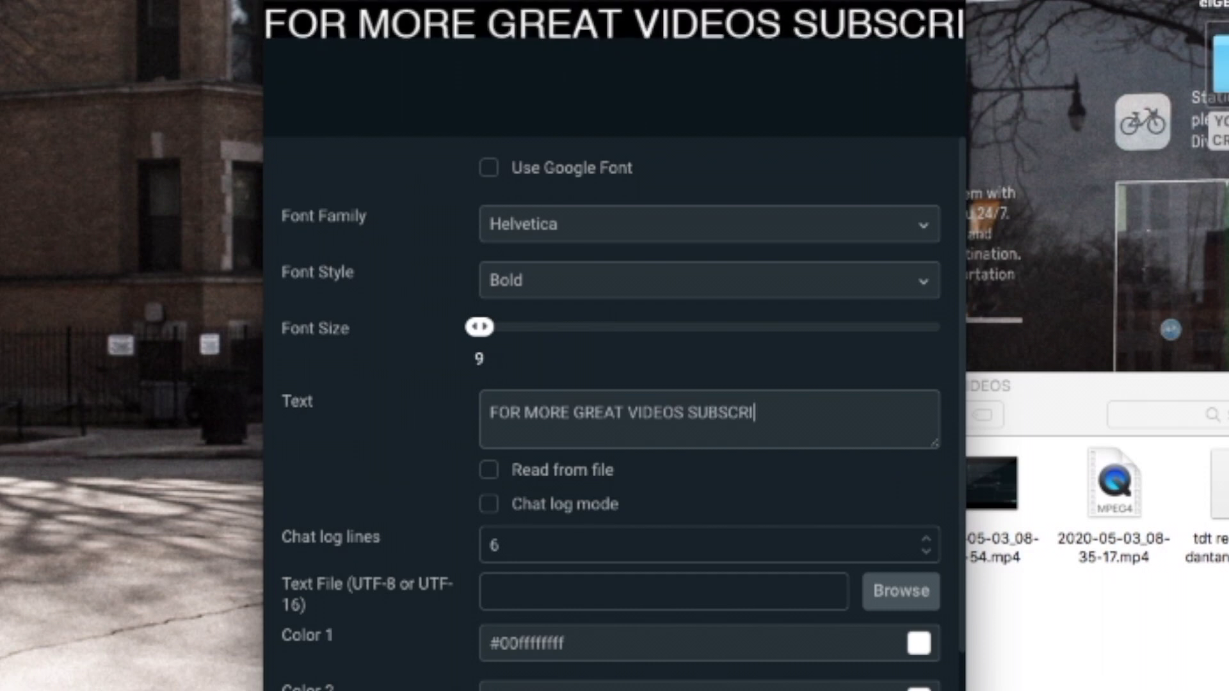
type("BE TO MY ")
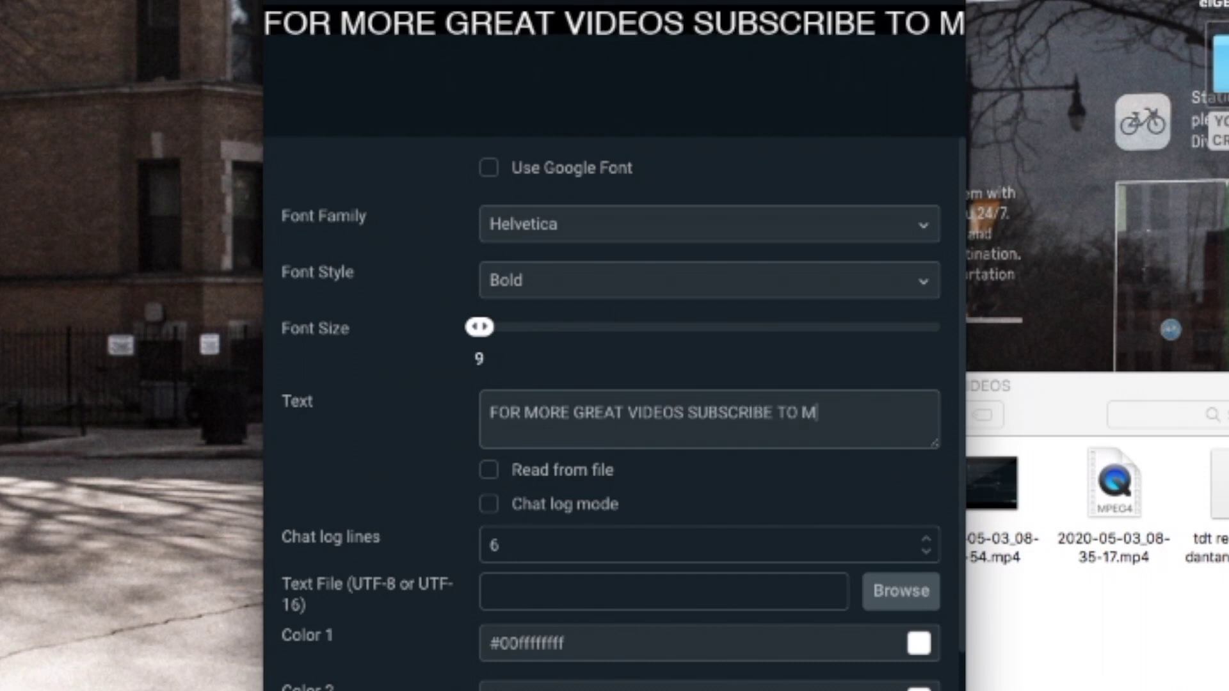
type("CHANNEL")
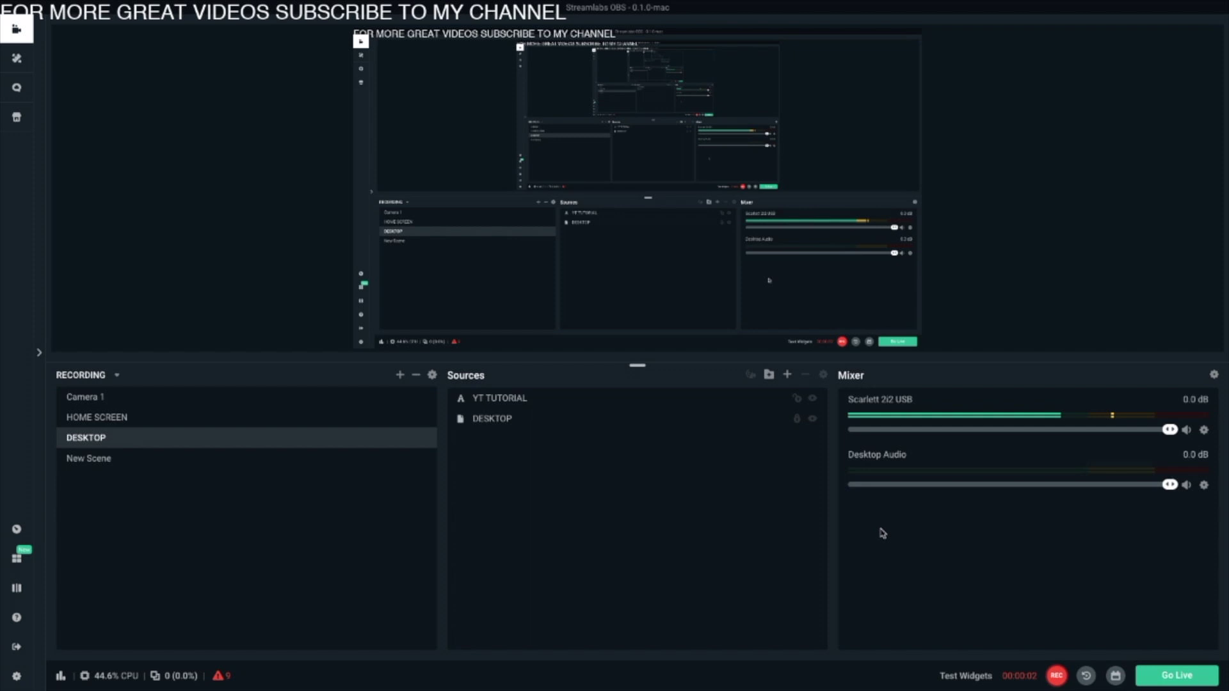
- Move the YT TUTORIAL text down to mid-preview and scale it up larger
left_click(549, 404)
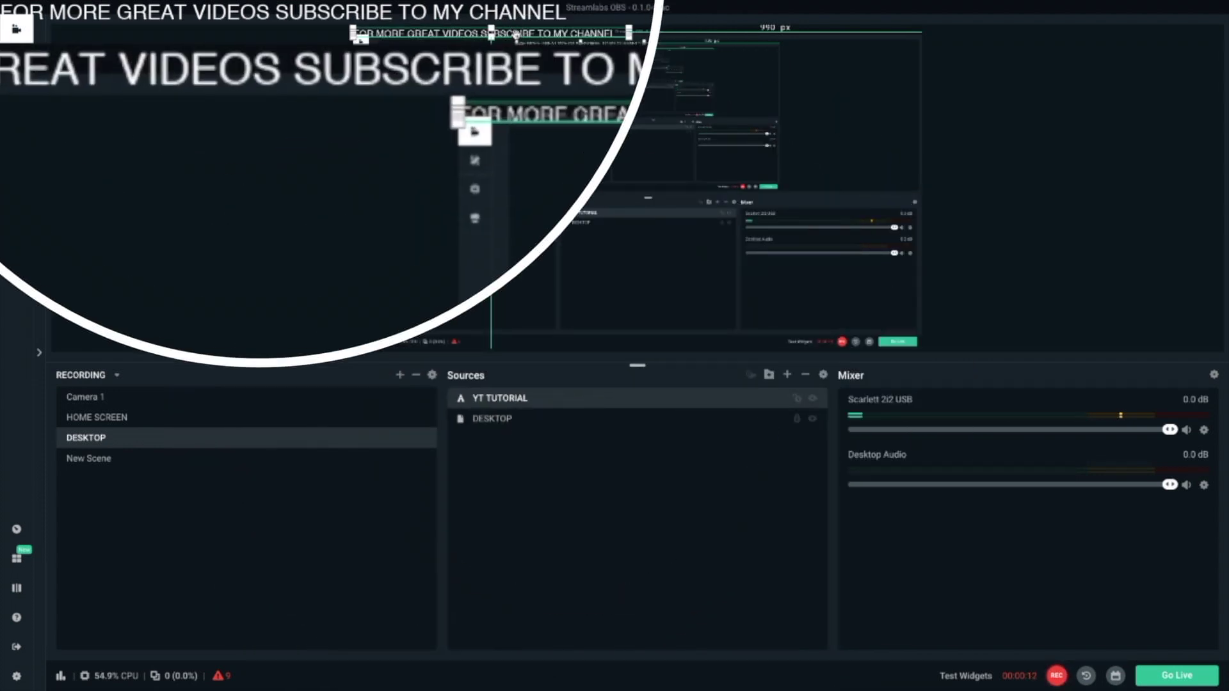
left_click_drag(515, 35, 659, 250)
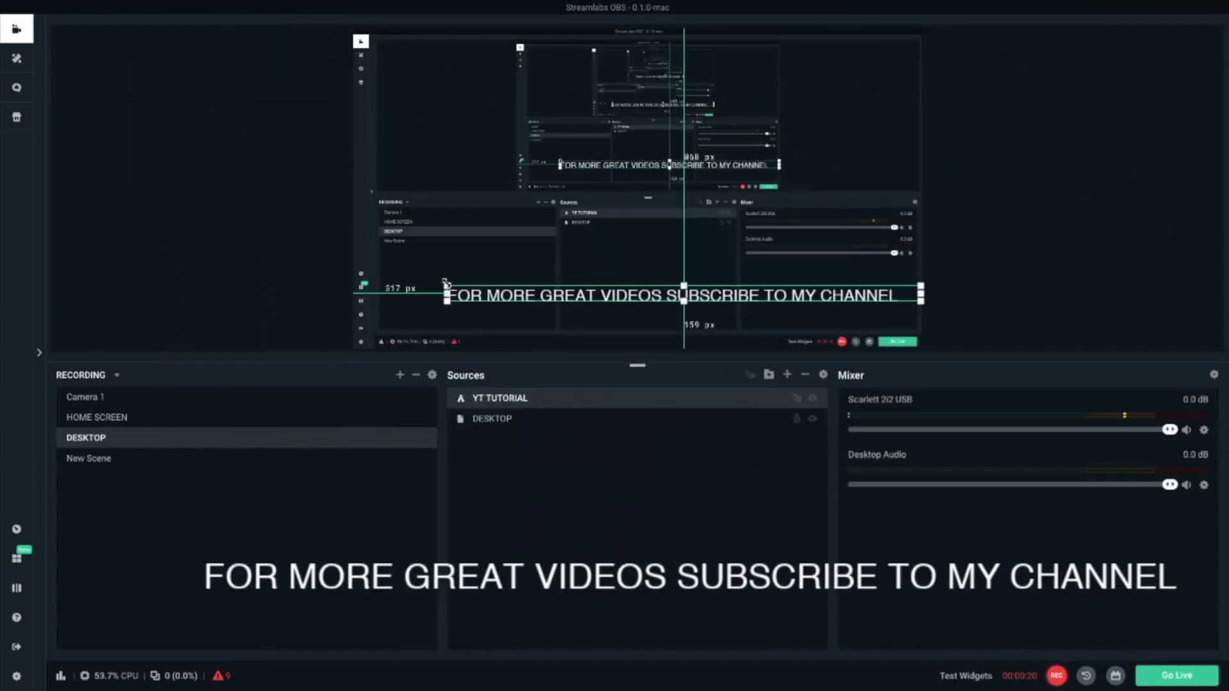
left_click_drag(446, 283, 448, 283)
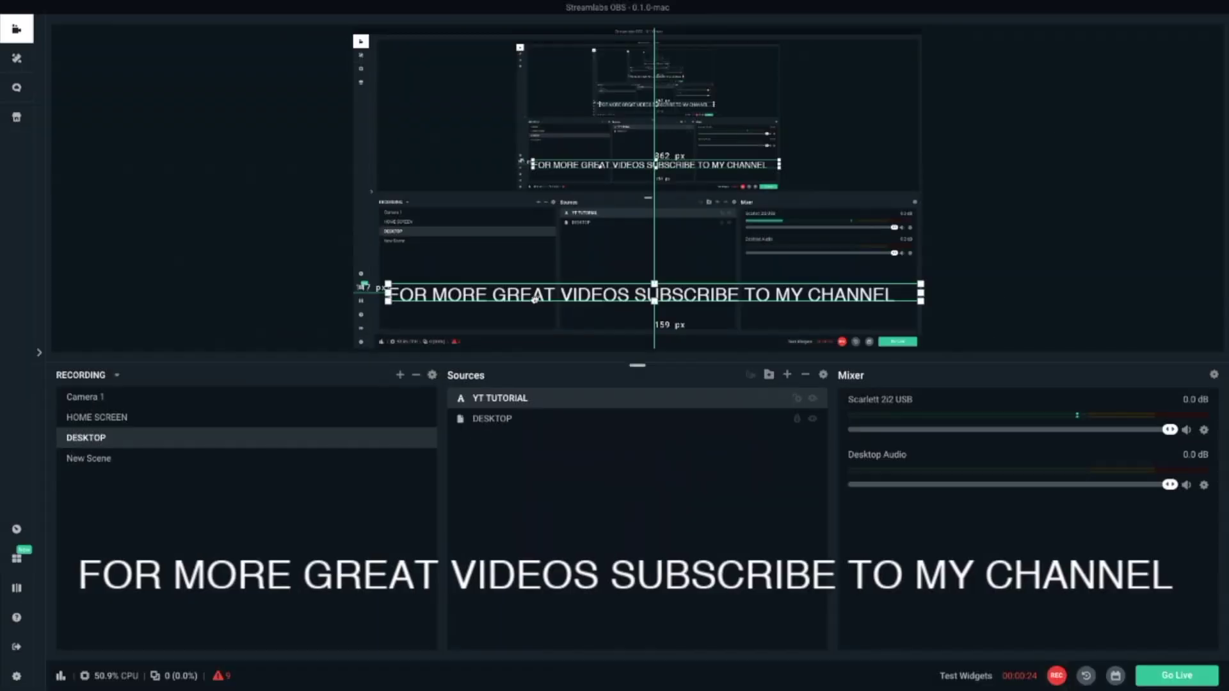
- Nudge the message sideways, then give YT TUTORIAL a new Scroll filter
left_click_drag(535, 300, 542, 299)
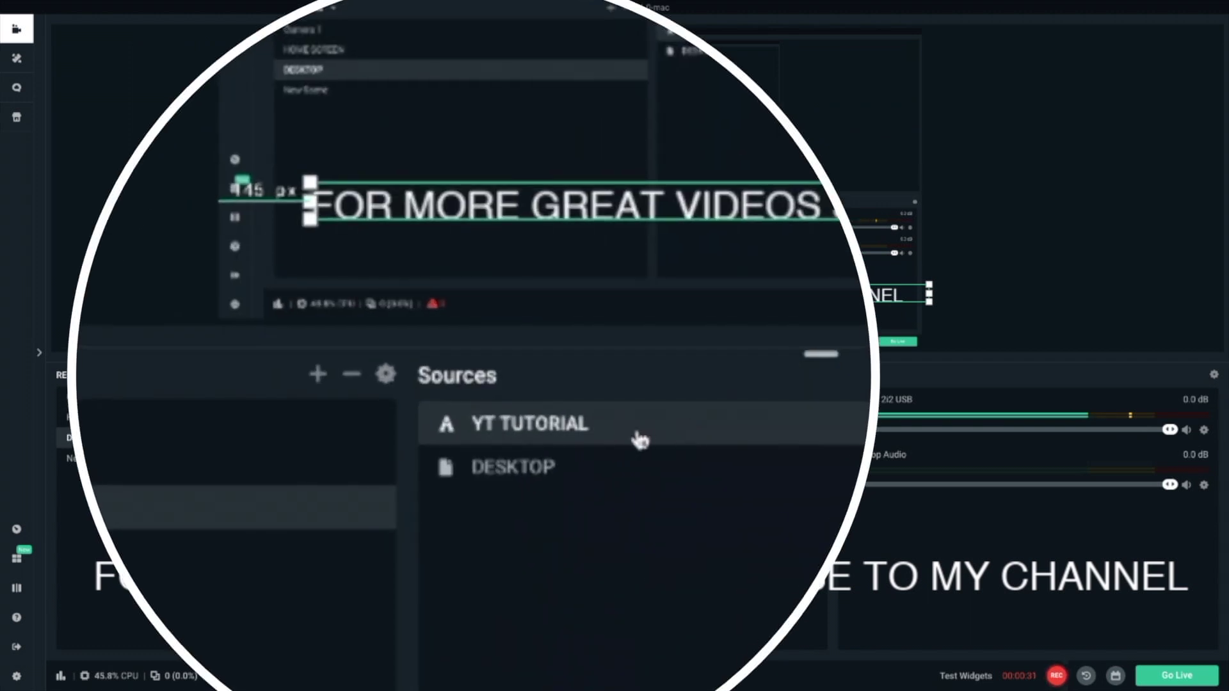
right_click(582, 399)
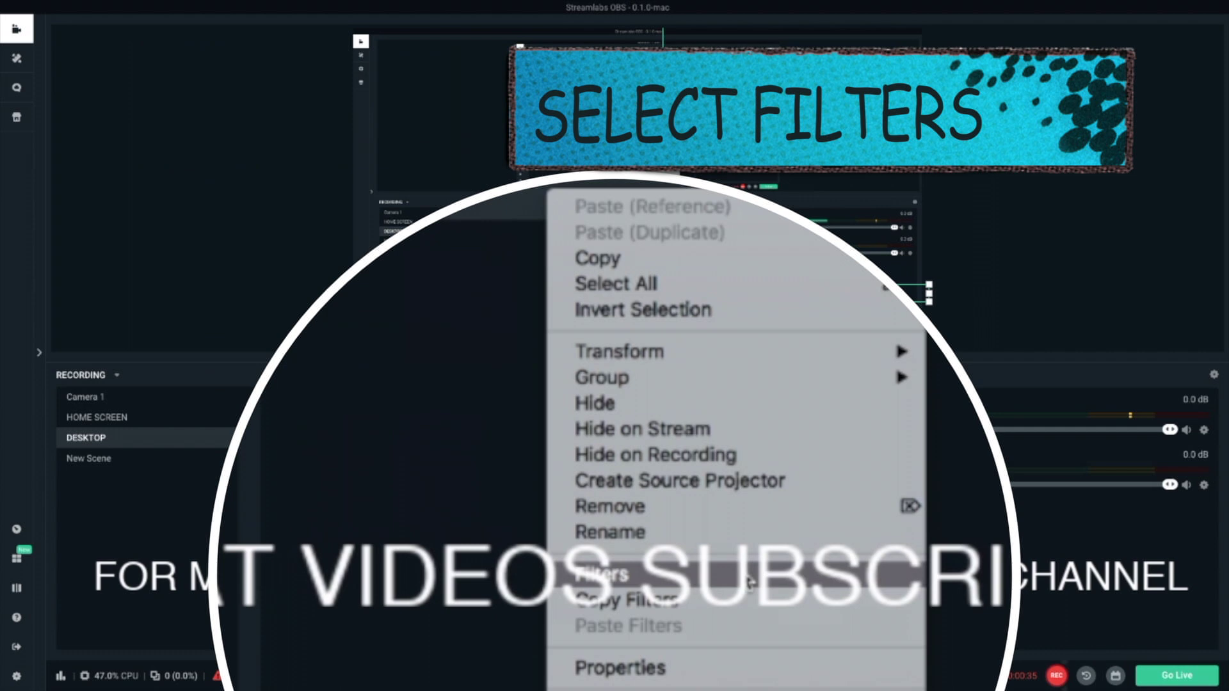
left_click(677, 576)
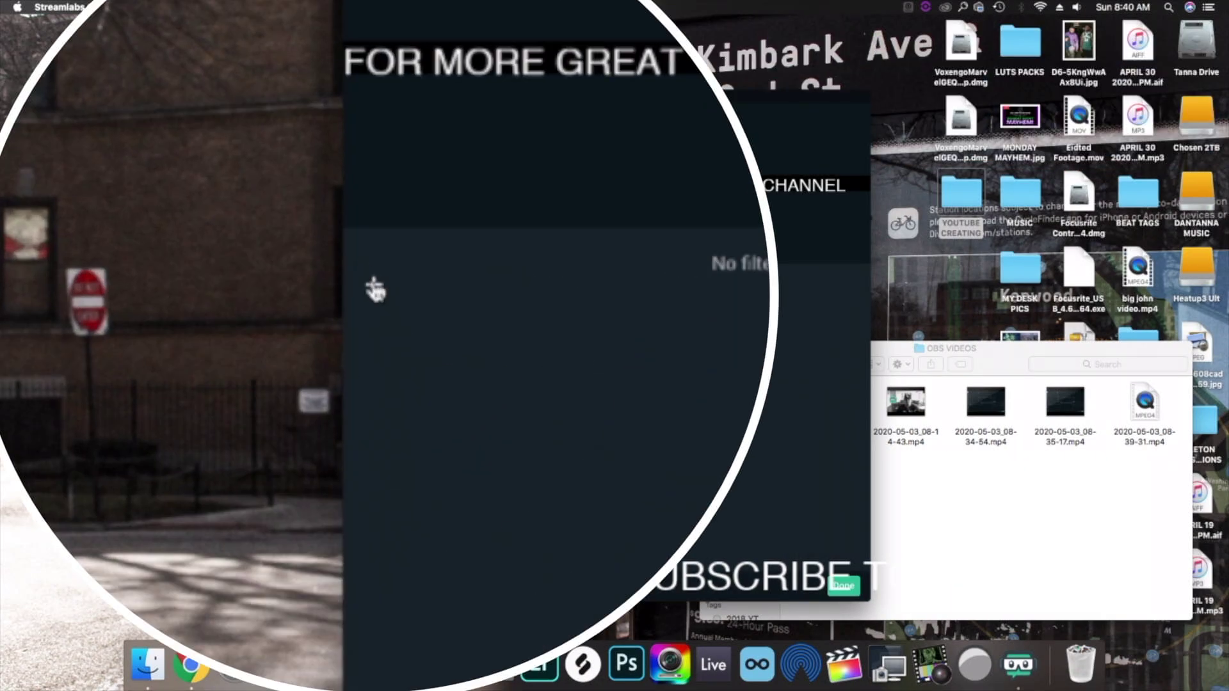
left_click(375, 290)
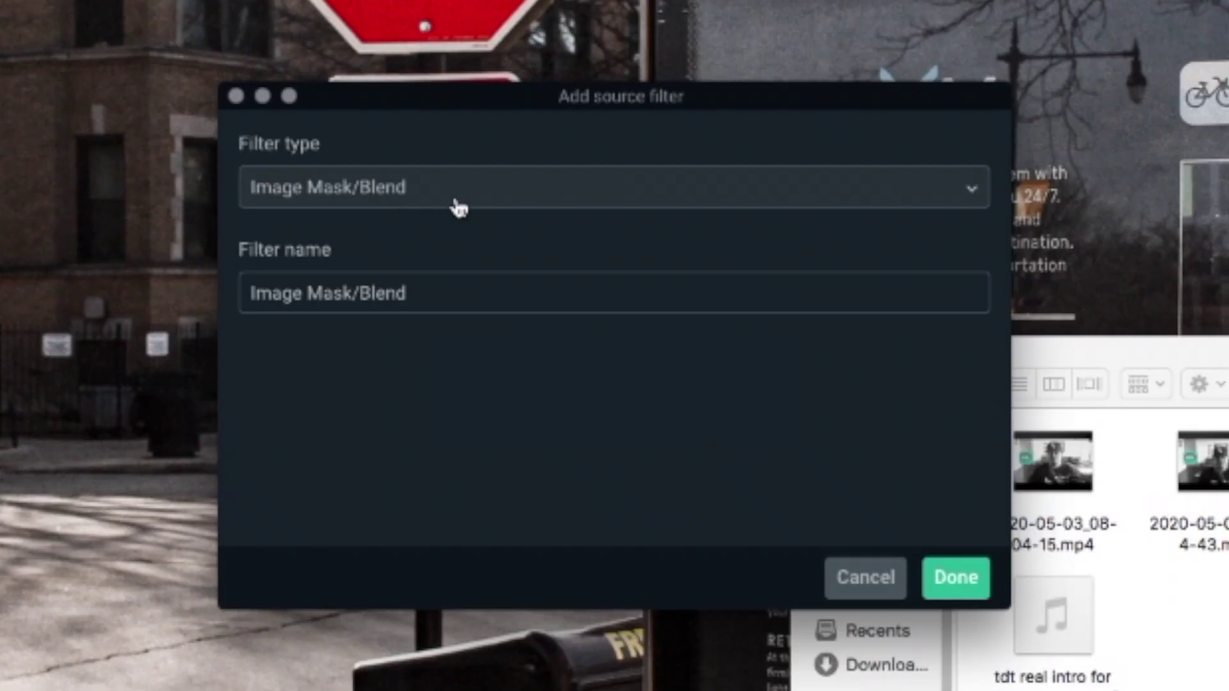
left_click(540, 276)
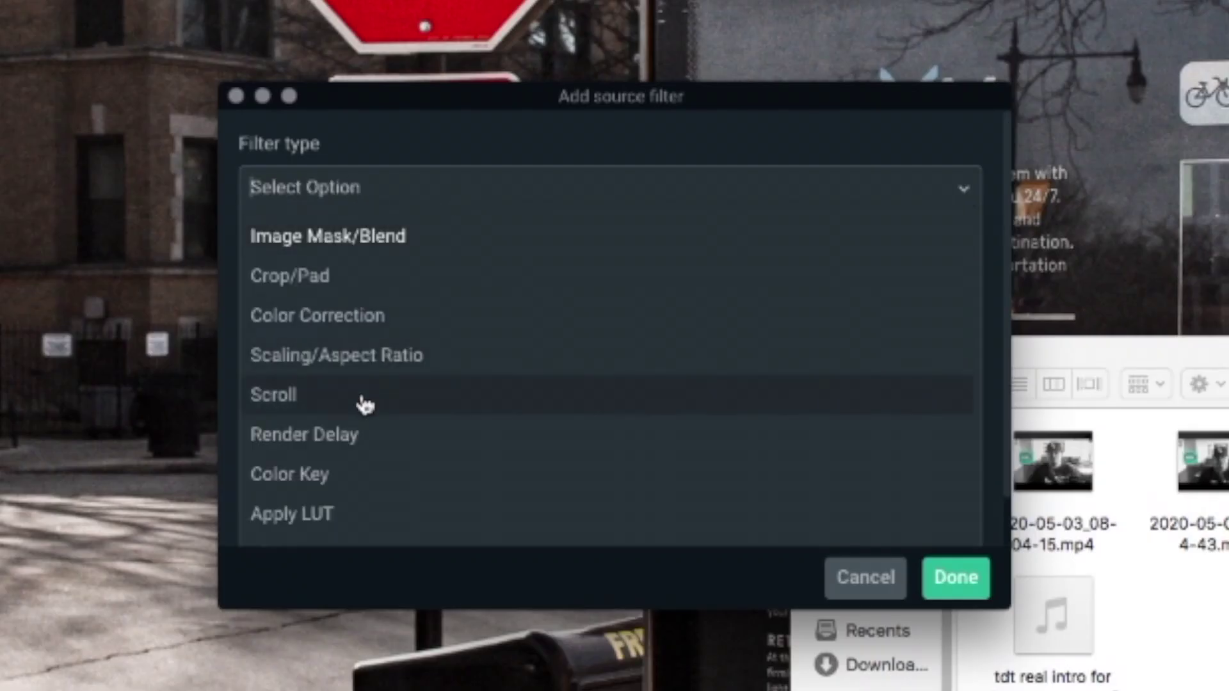
left_click(365, 404)
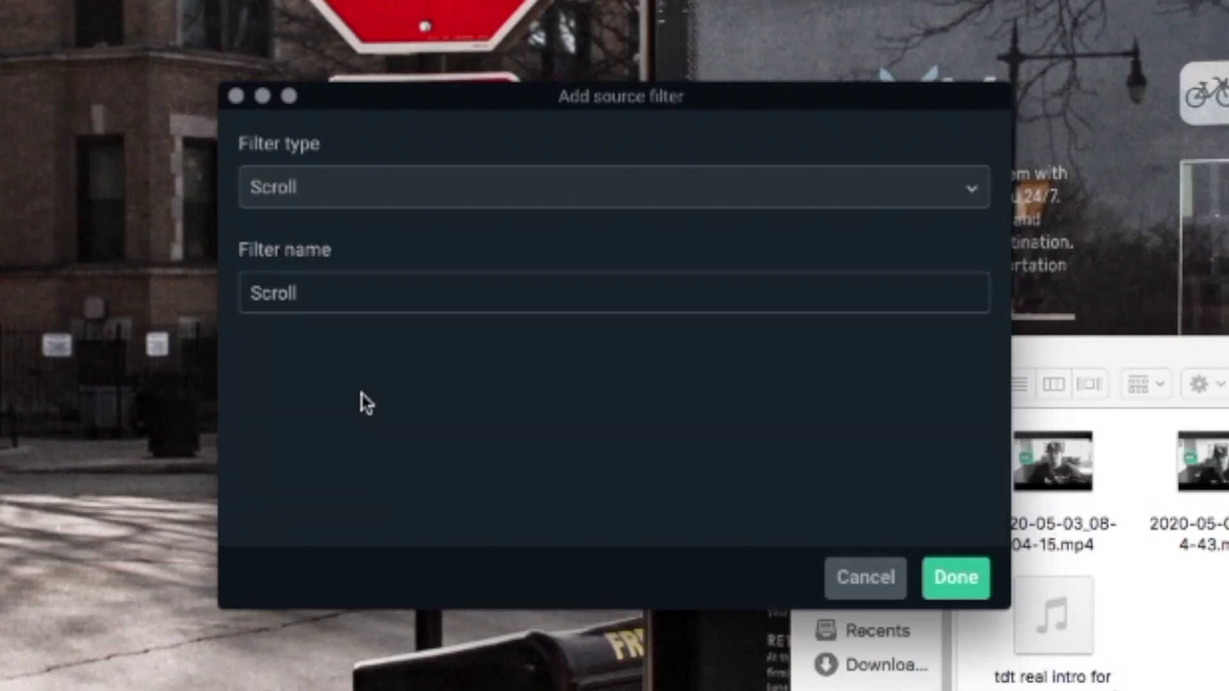
left_click(956, 578)
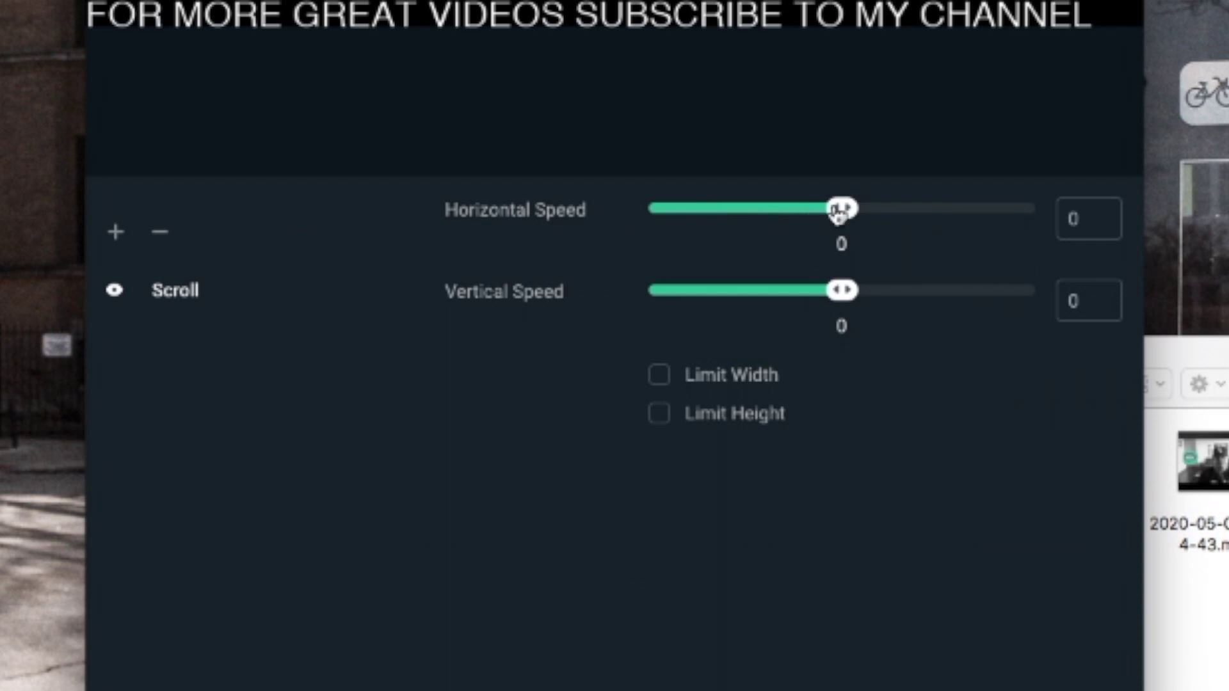
- Set the Scroll filter's horizontal speed to 73
left_click_drag(840, 213, 873, 216)
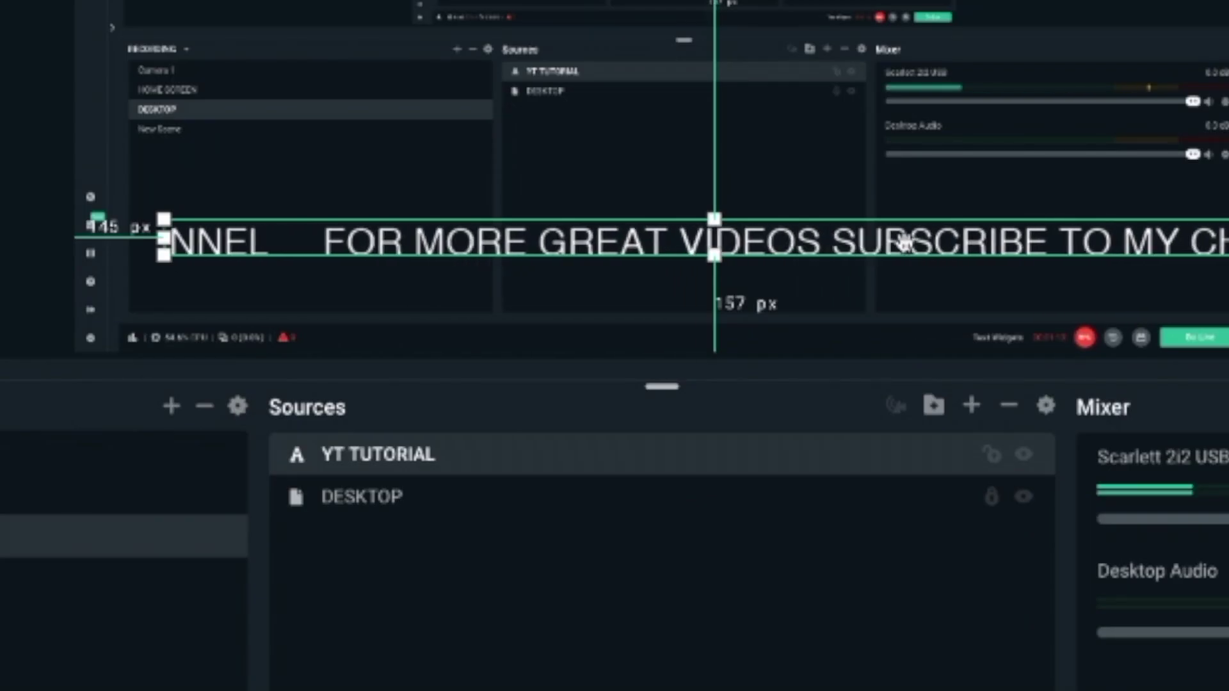
- Nudge the scrolling ticker text slightly left along the preview's bottom
left_click_drag(903, 244, 893, 275)
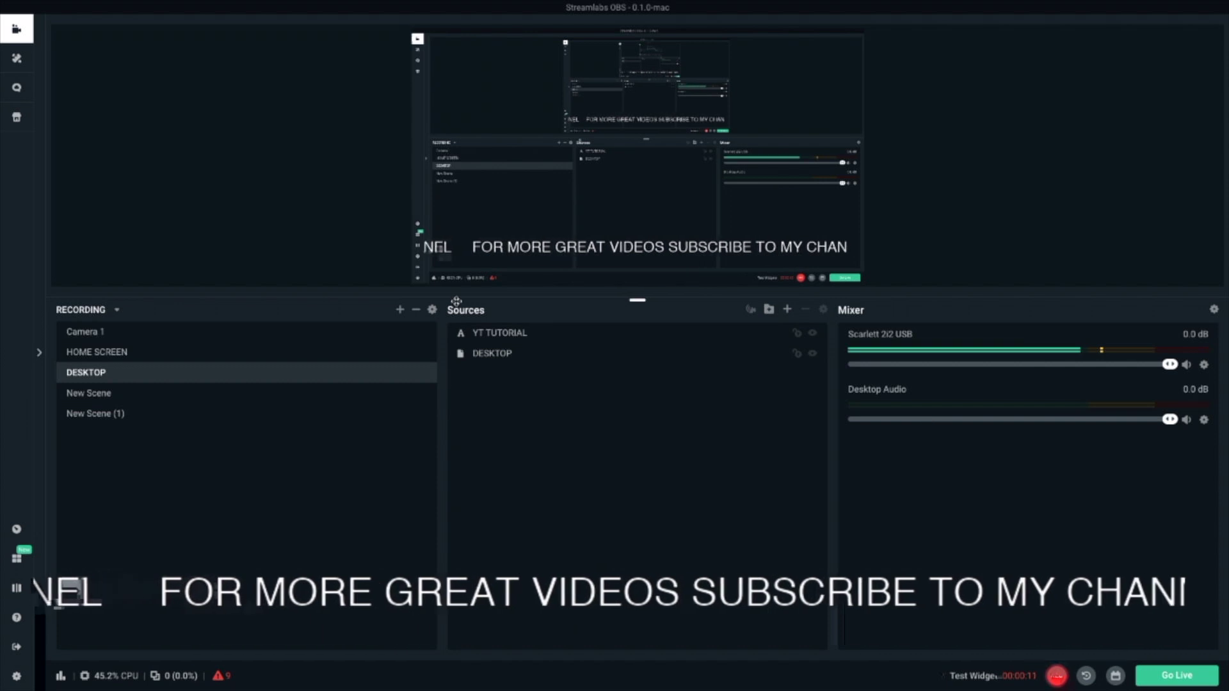
- Add a new Image source named 'RED' to the scene
left_click(788, 311)
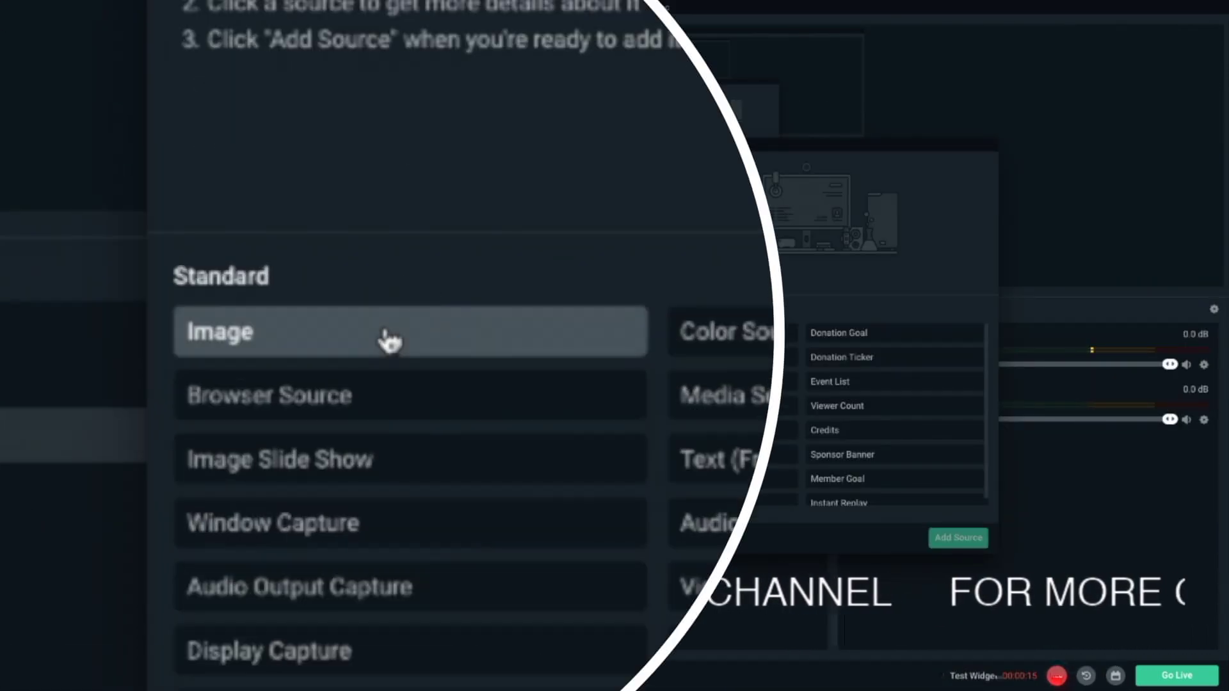
left_click(322, 335)
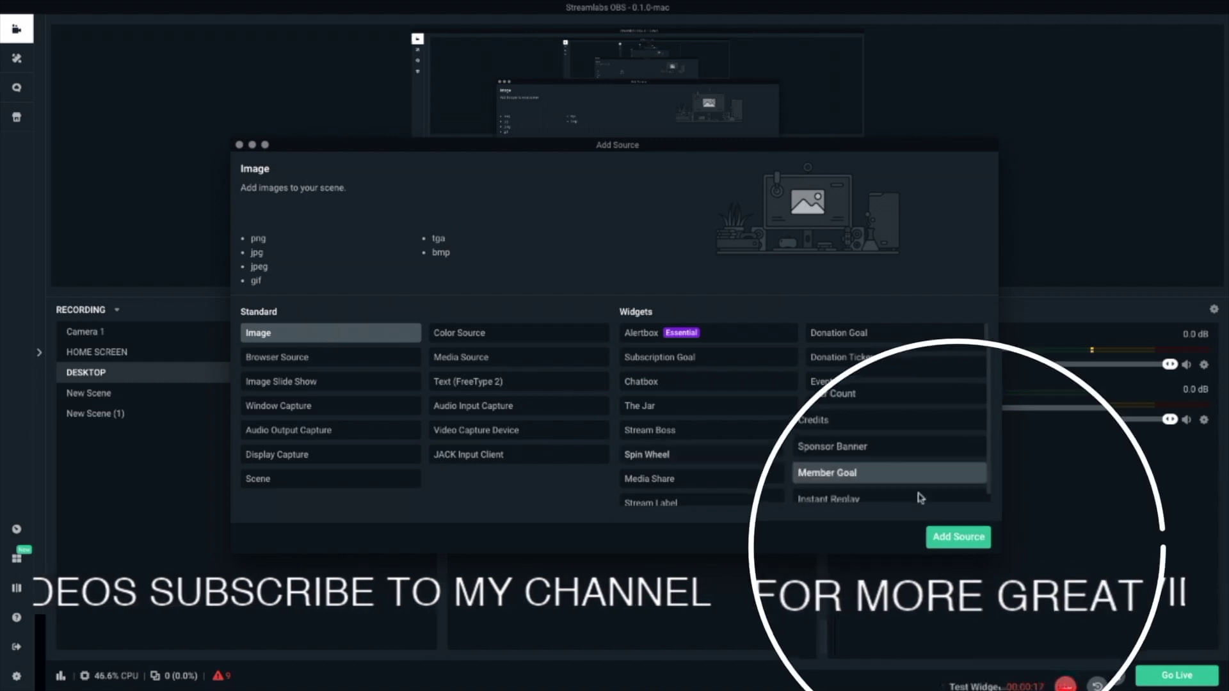
left_click(961, 530)
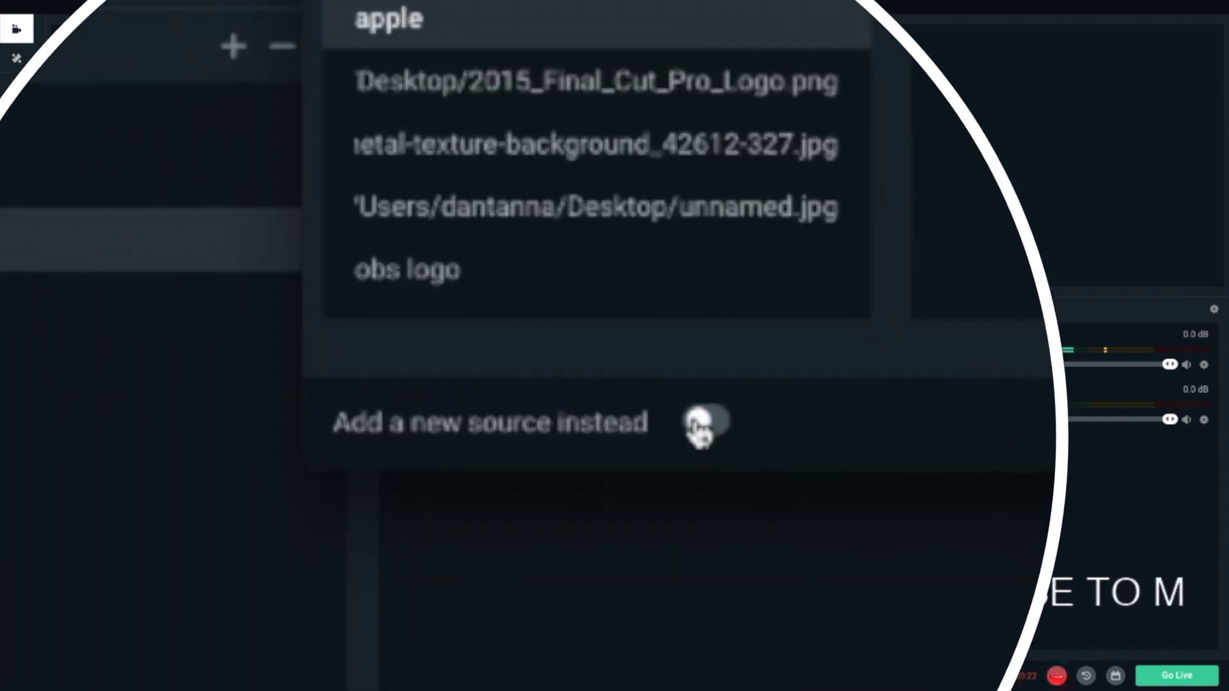
left_click(552, 433)
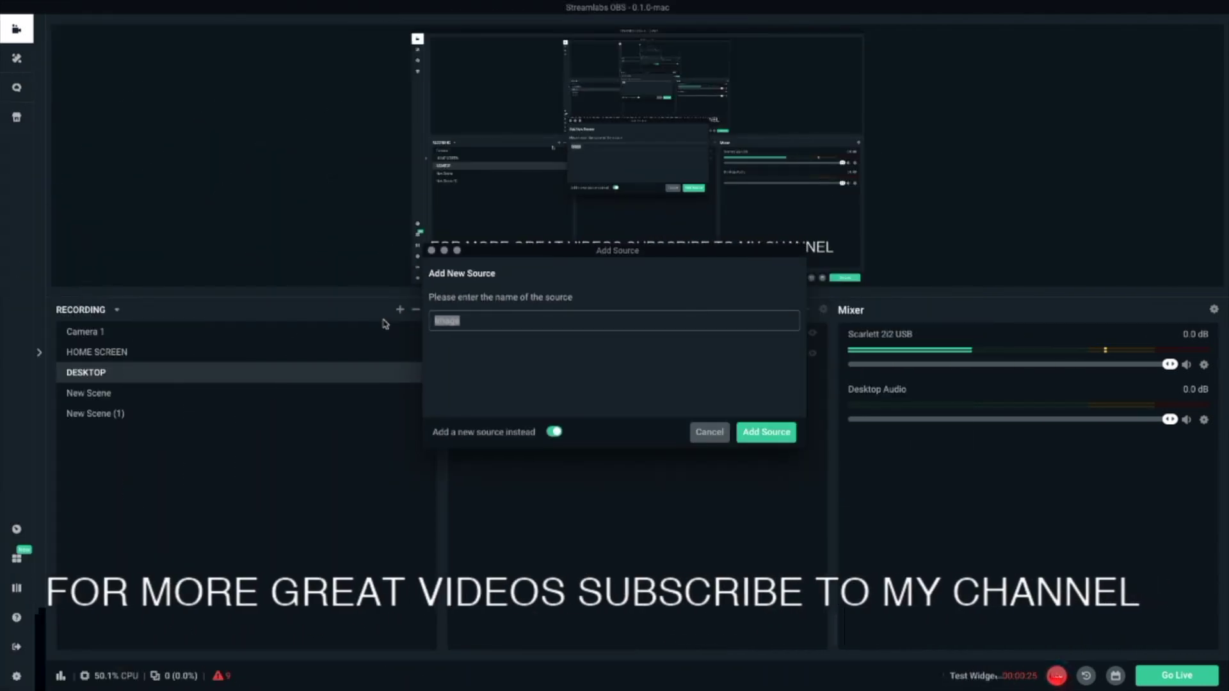
type("RED")
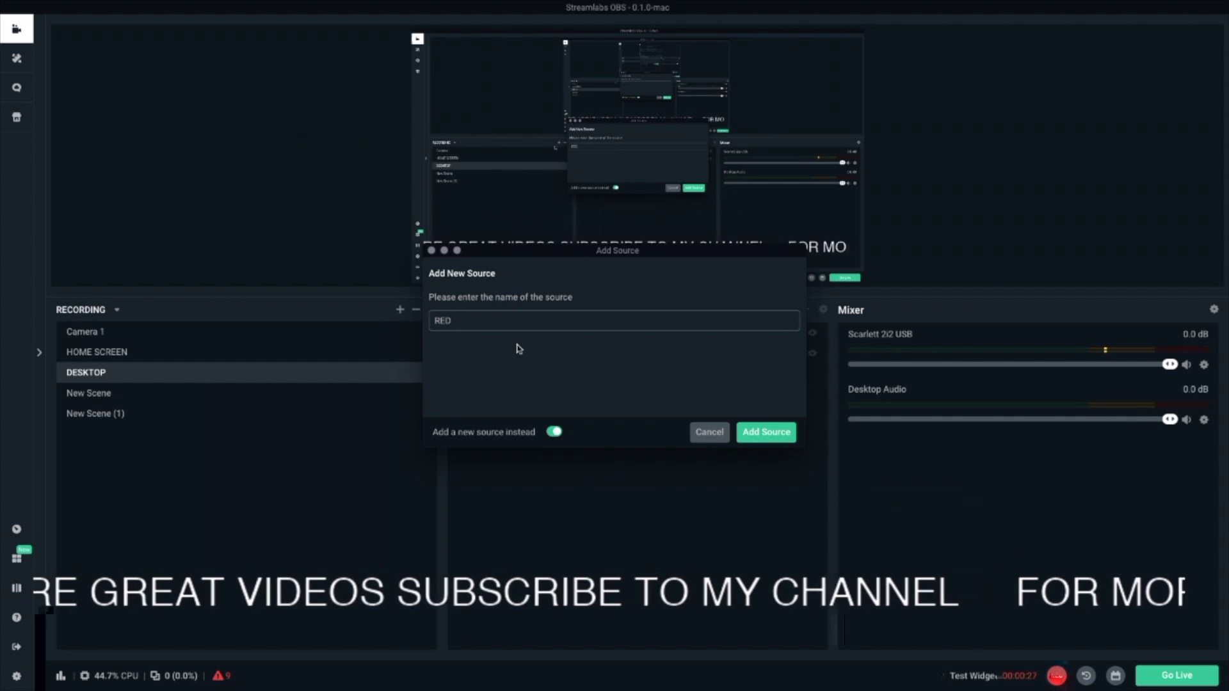
left_click(766, 433)
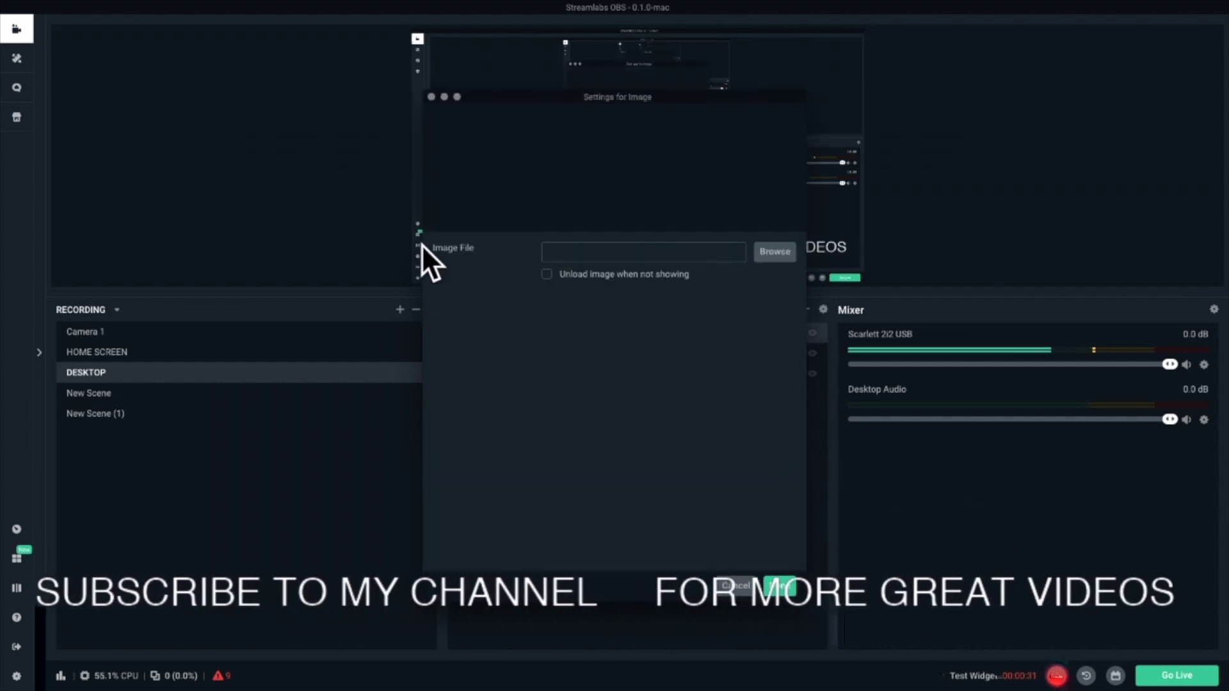
- Load RED BG.jpeg from the Desktop into the RED image source
left_click(775, 253)
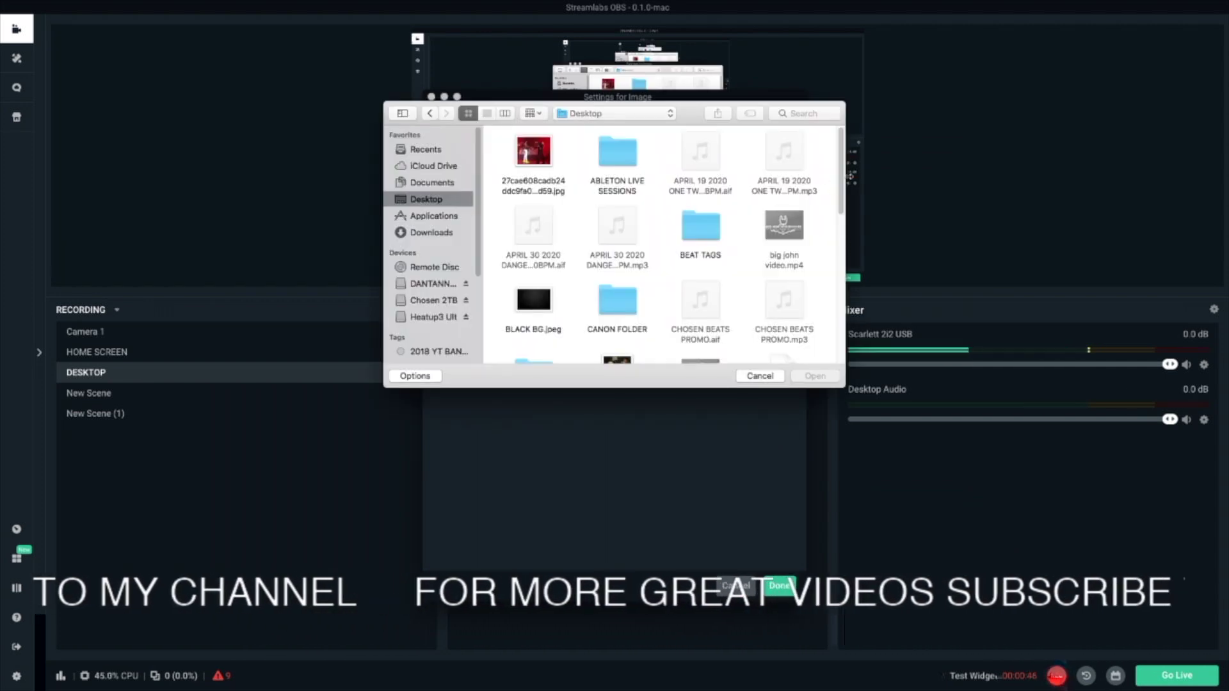
left_click_drag(850, 176, 848, 290)
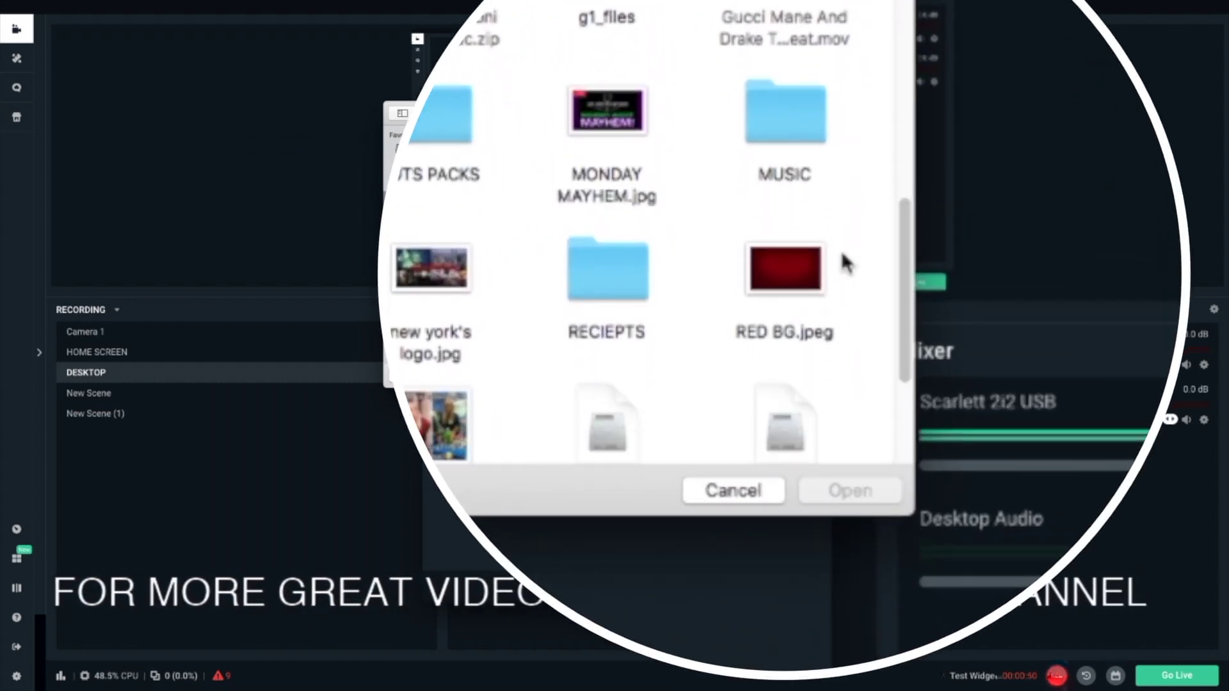
left_click(779, 274)
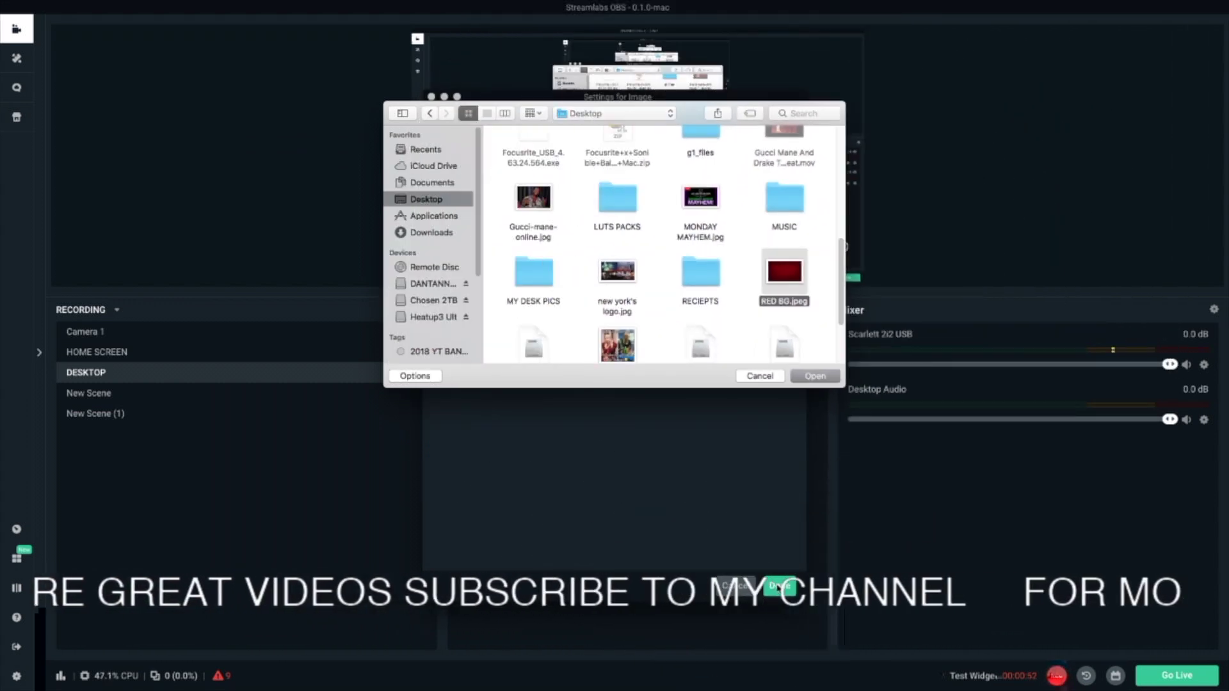
left_click(815, 377)
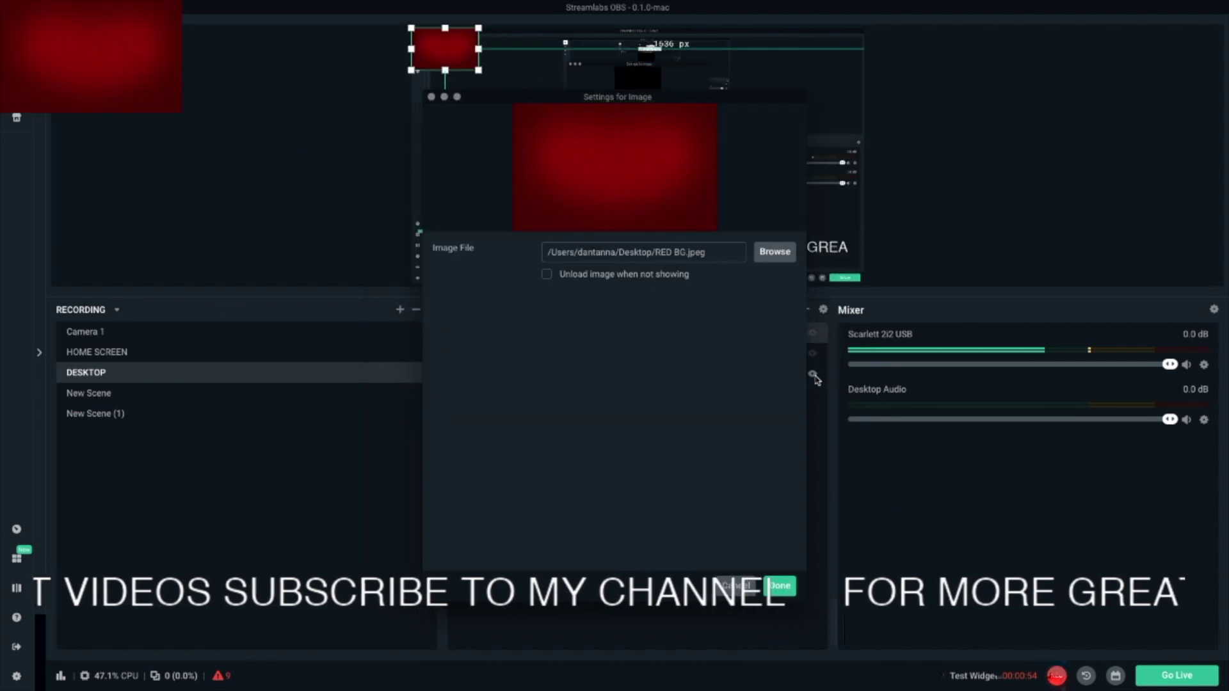
left_click(778, 586)
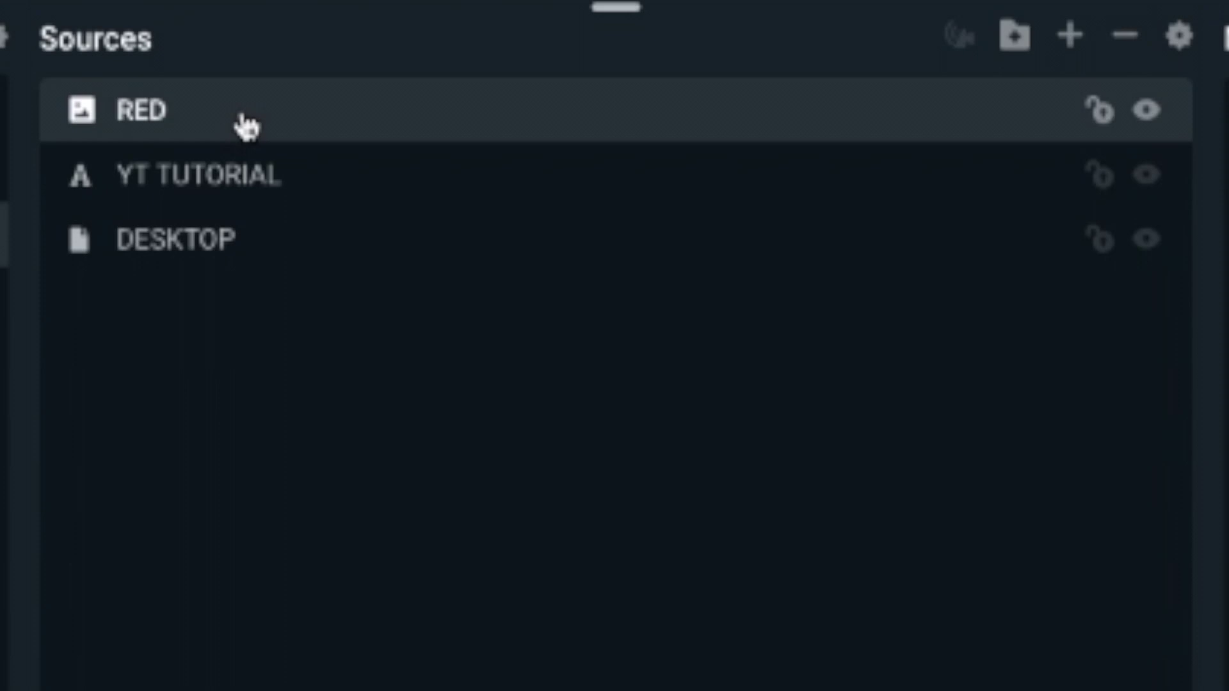
- Reorder the Sources list so RED sits below YT TUTORIAL
left_click_drag(246, 128, 242, 203)
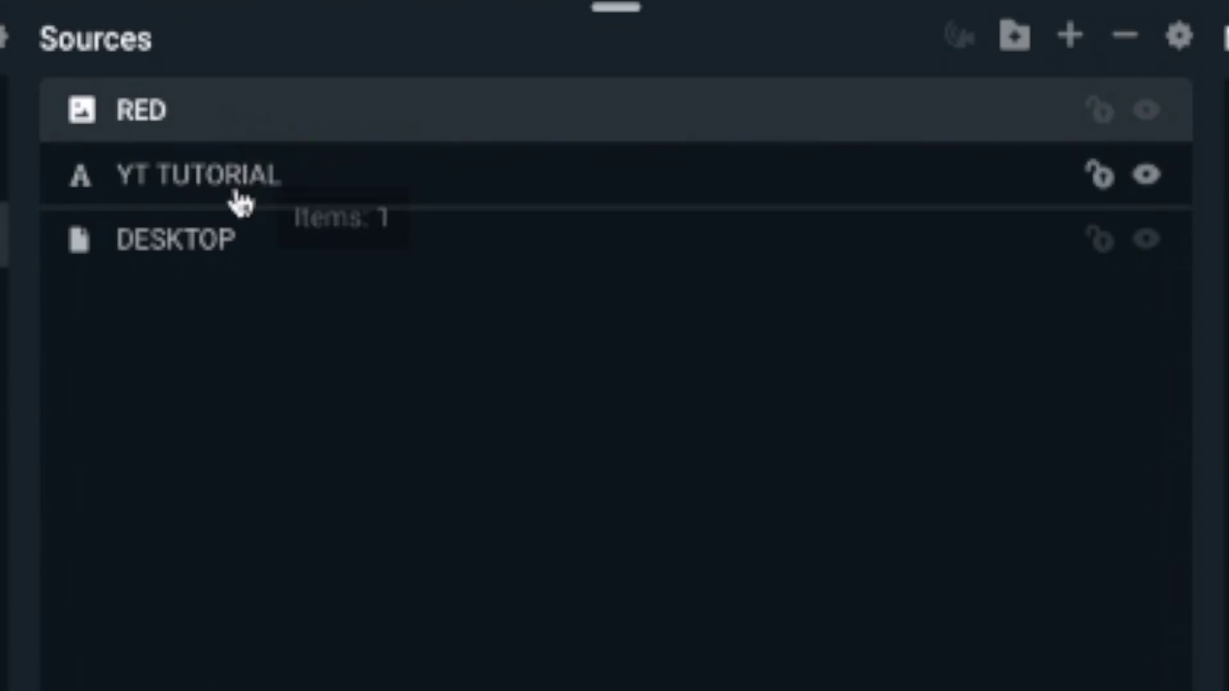
left_click_drag(242, 203, 242, 203)
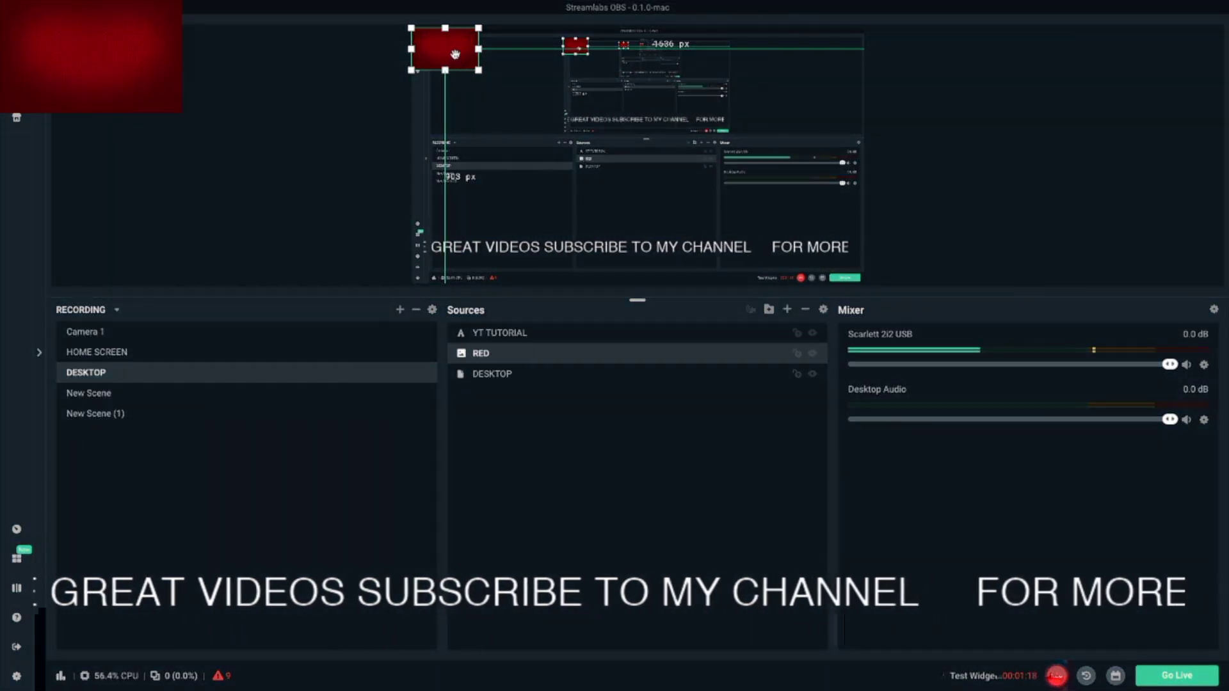
- Drag the red image down to the ticker and stretch it full width behind the text
left_click_drag(455, 69, 501, 238)
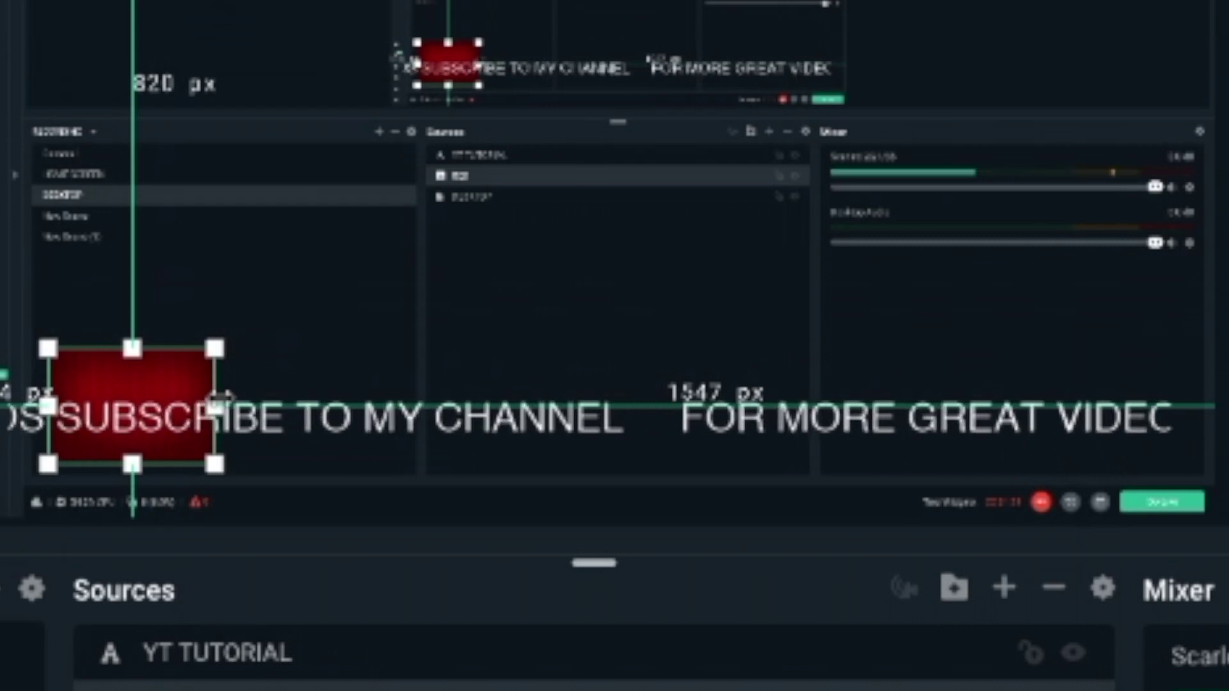
left_click_drag(220, 397, 1176, 387)
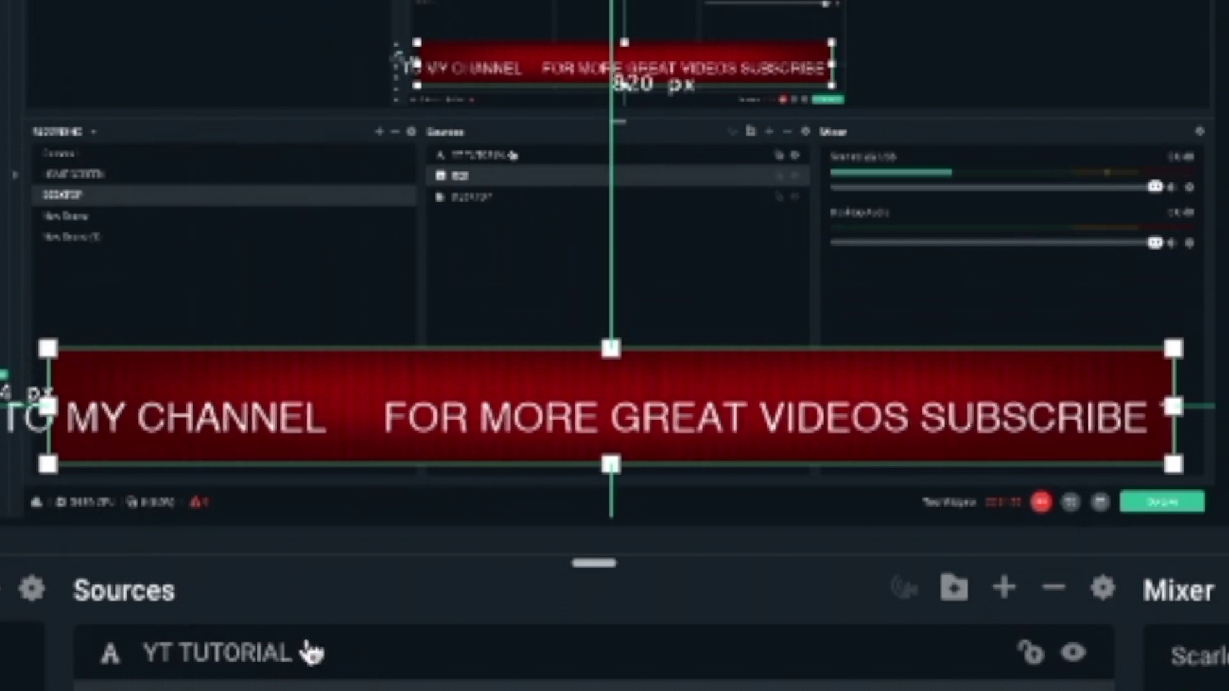
- Align the YT TUTORIAL ticker text's left edge with the red bar and make it taller
left_click(310, 651)
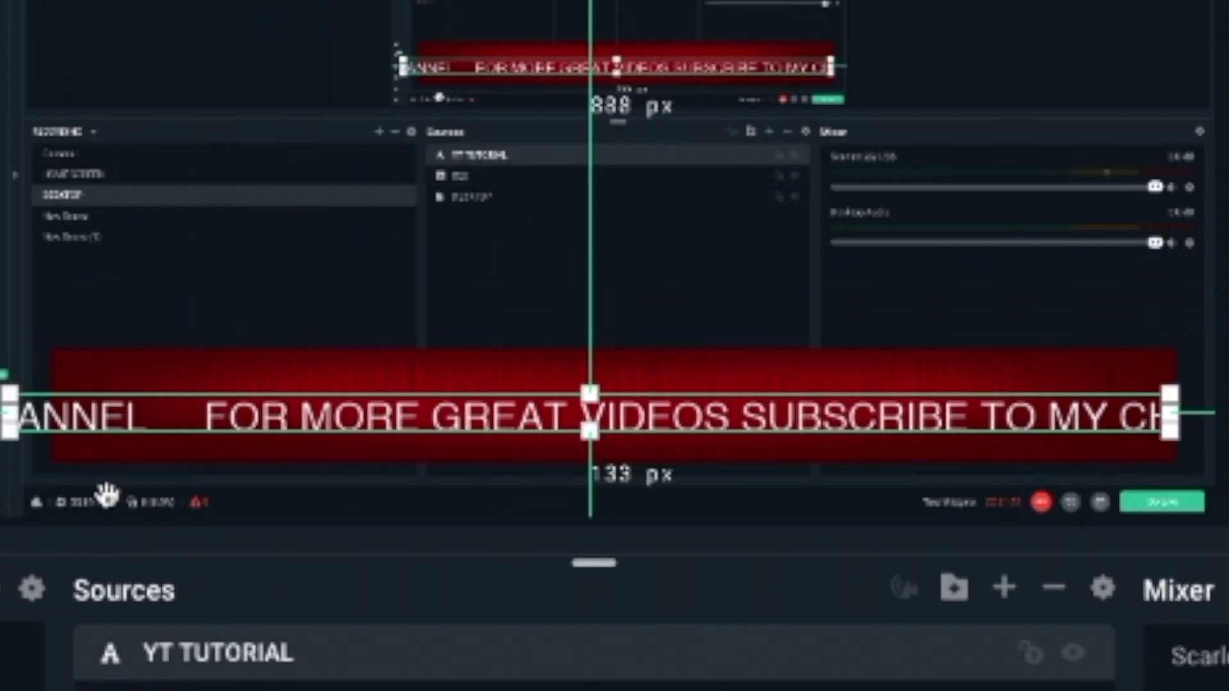
left_click_drag(9, 412, 48, 416)
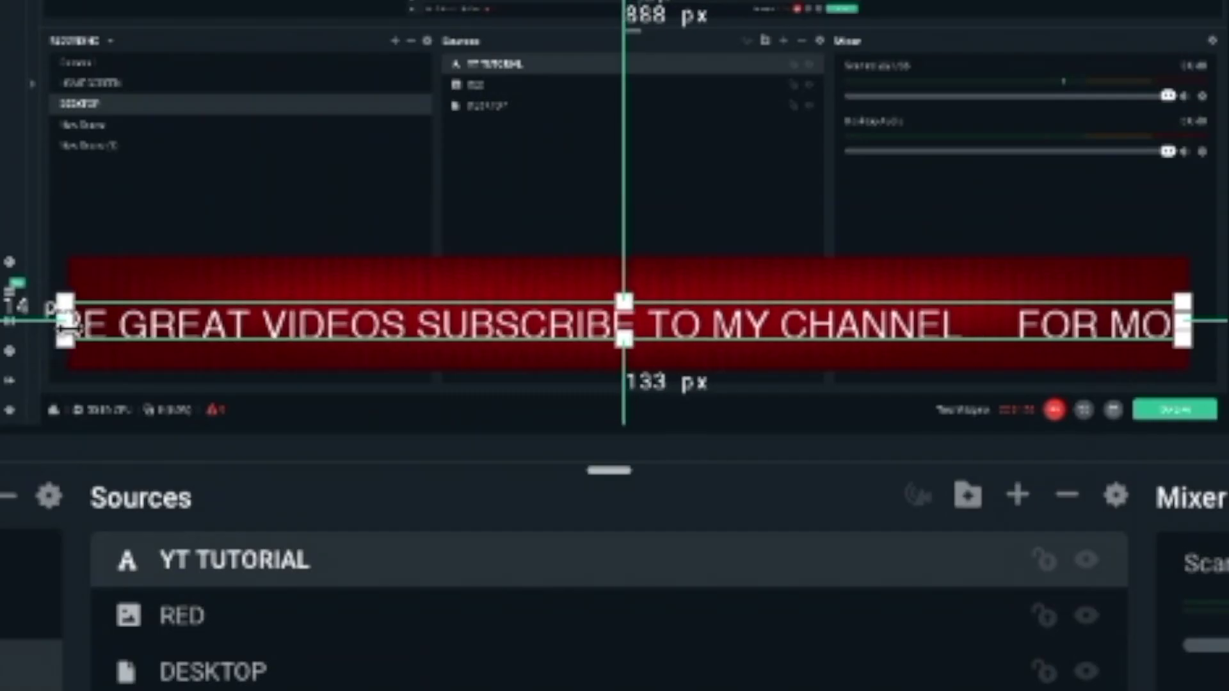
left_click_drag(64, 326, 78, 328)
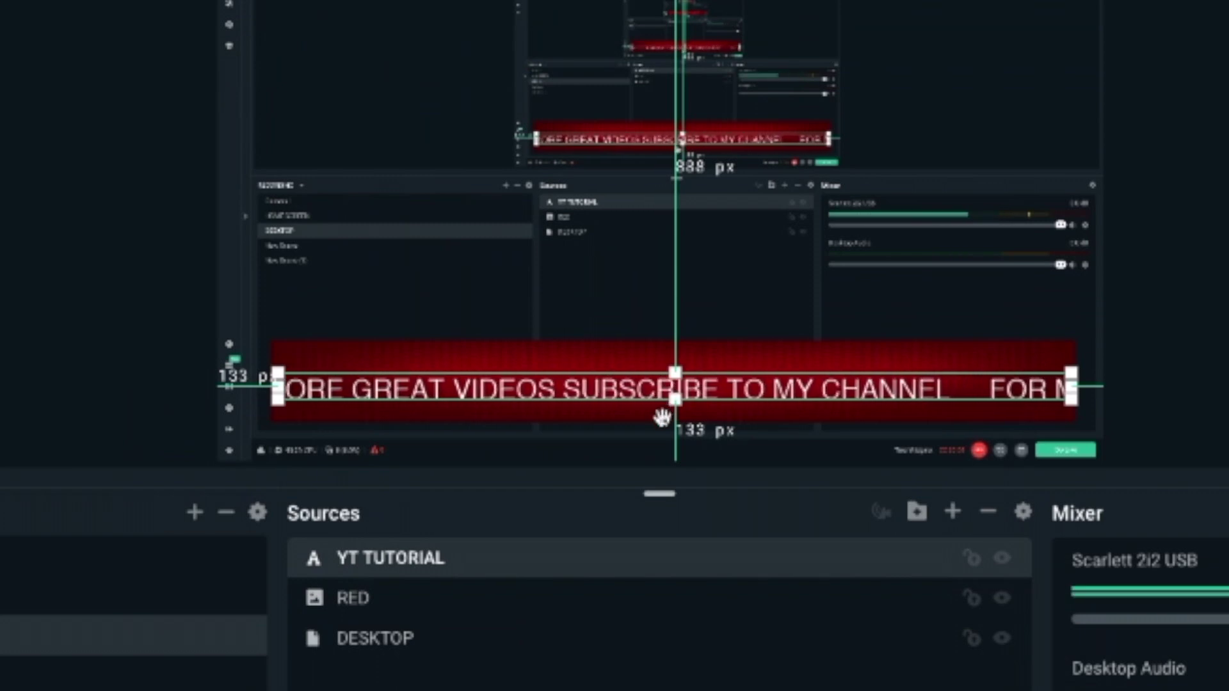
left_click_drag(676, 371, 681, 353)
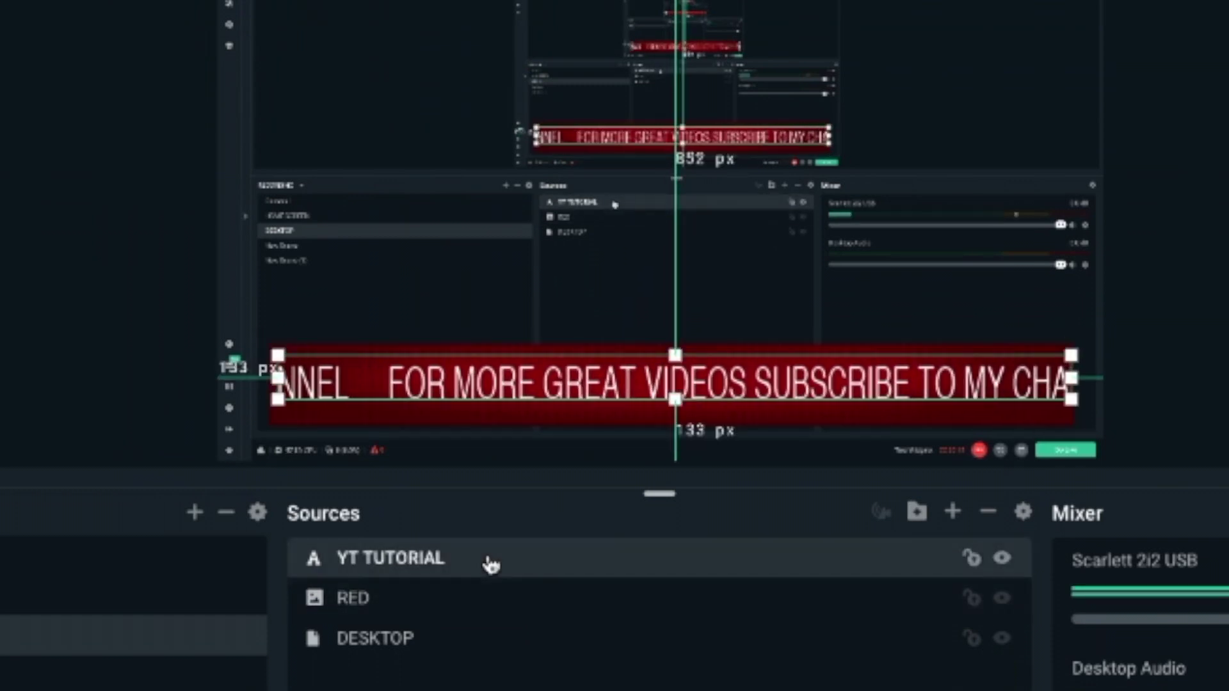
- Lower the RED bar's top edge and raise its bottom edge to hug the ticker text
left_click(481, 601)
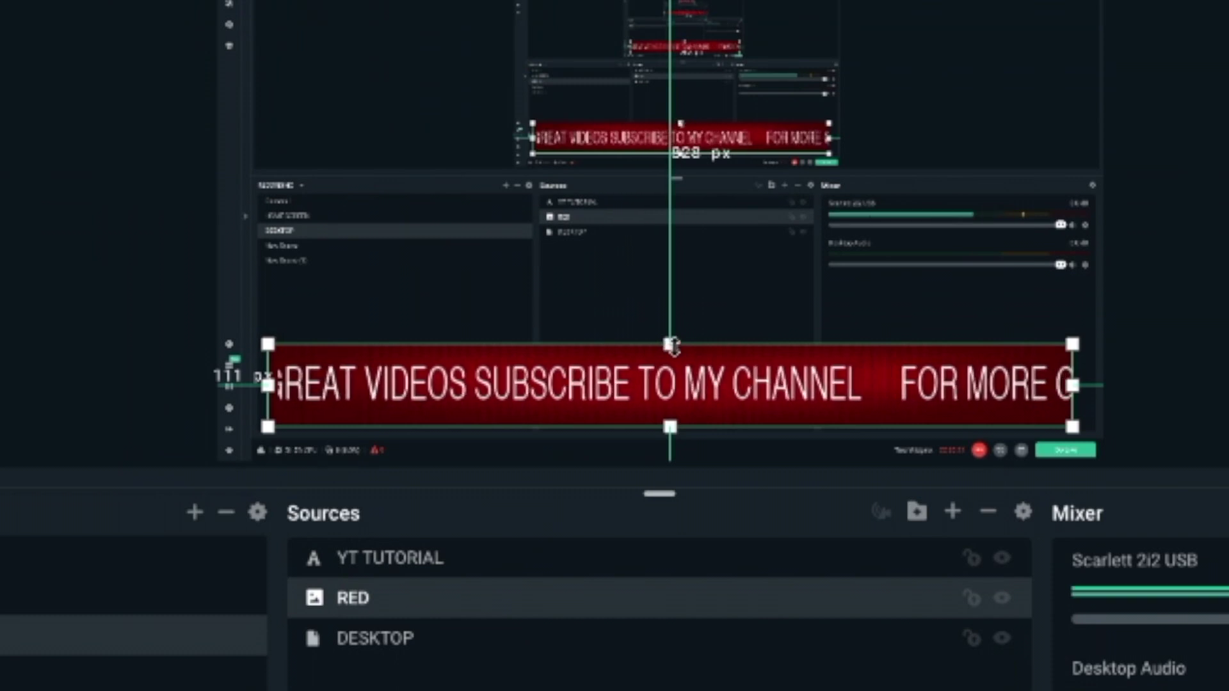
left_click_drag(671, 346, 673, 350)
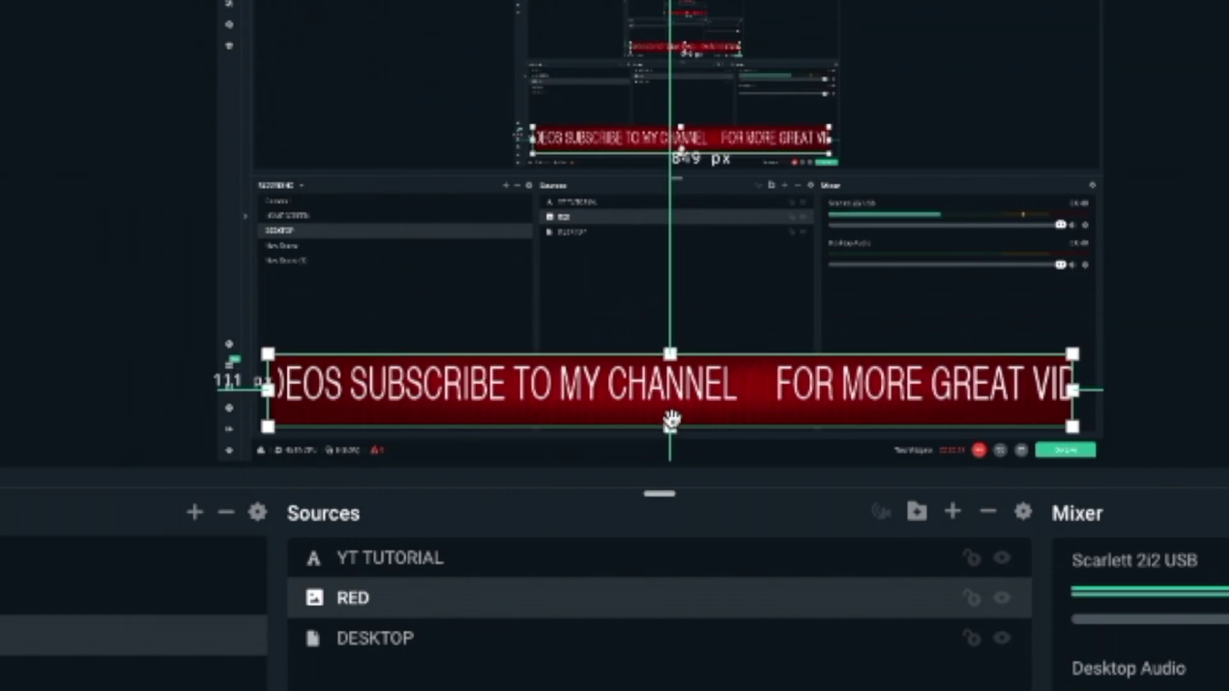
left_click_drag(671, 429, 672, 414)
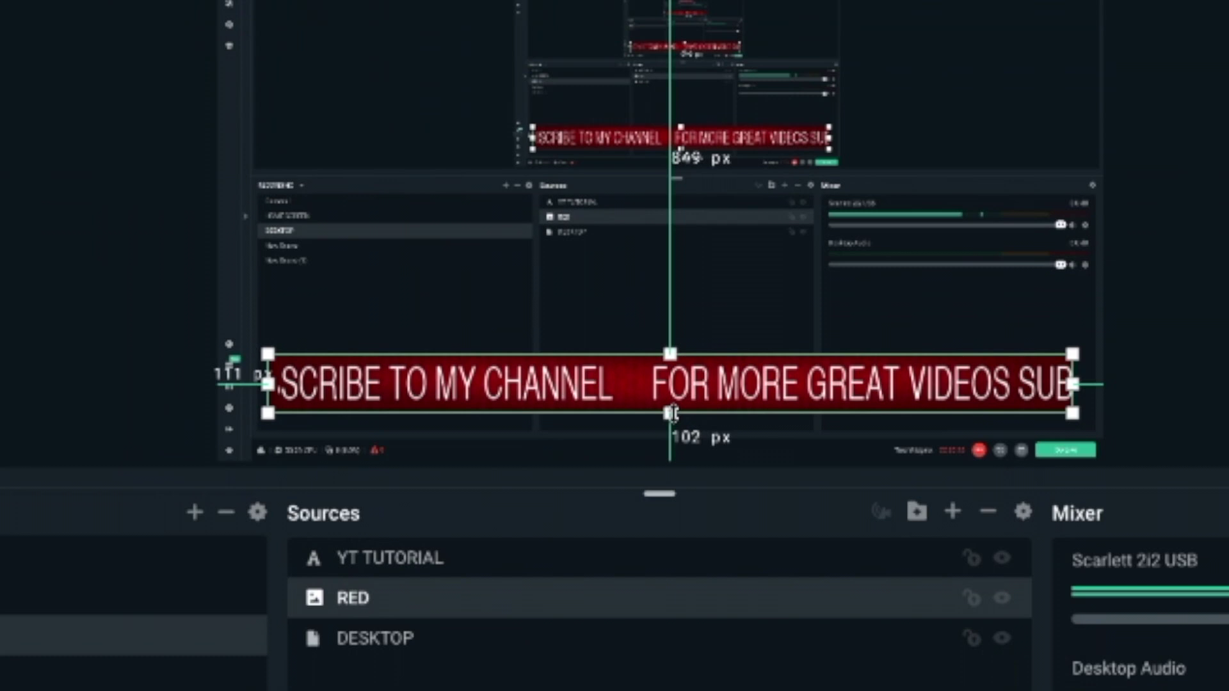